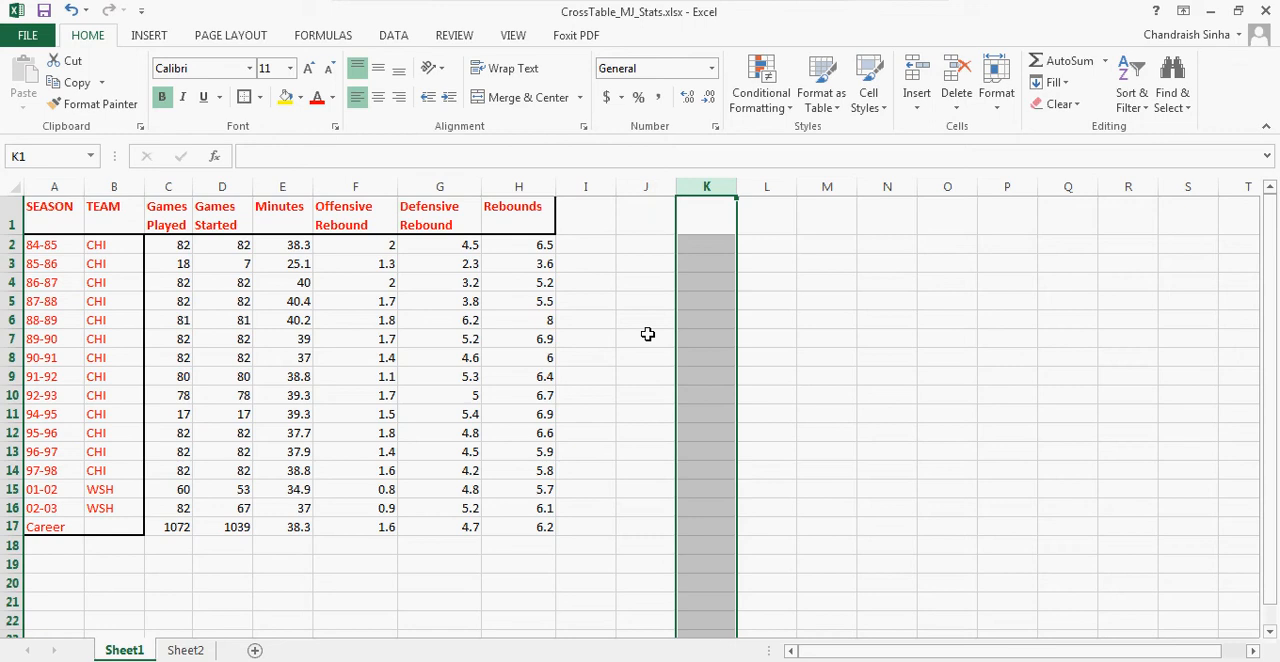
Step: Switch to QlikView and open the load script of CrossTable_Example.qvw for editing
{"action": "left_click", "coordinate": [270, 660]}
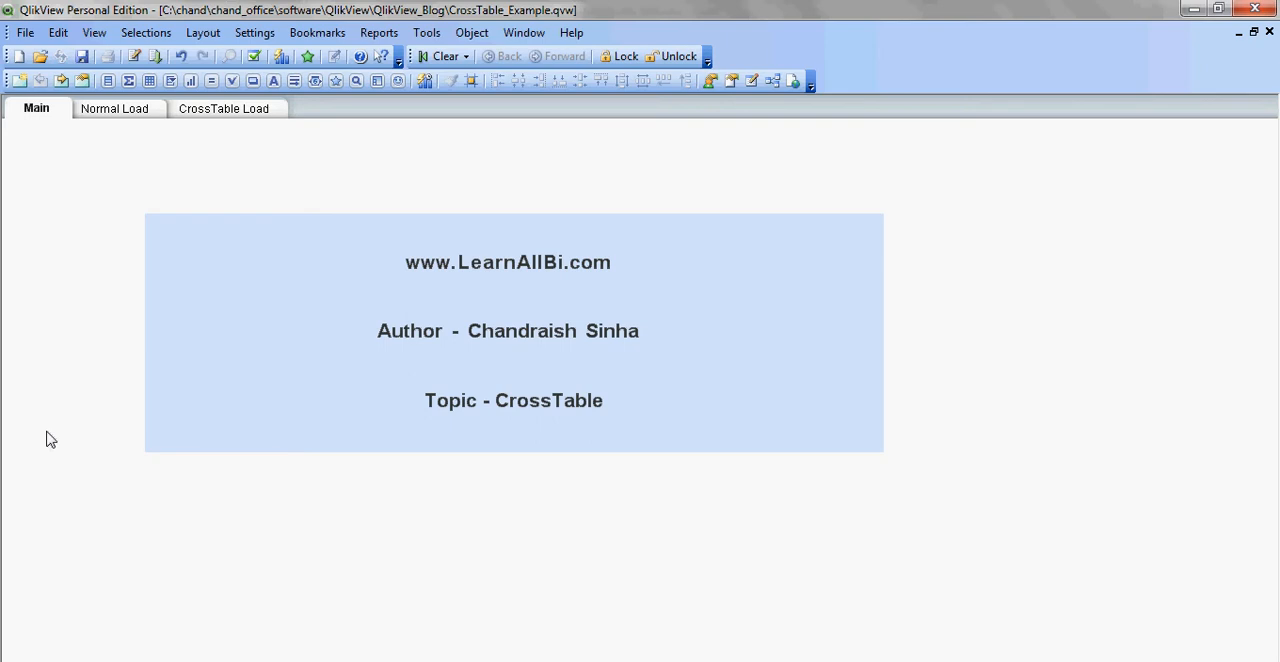
{"action": "left_click", "coordinate": [134, 56]}
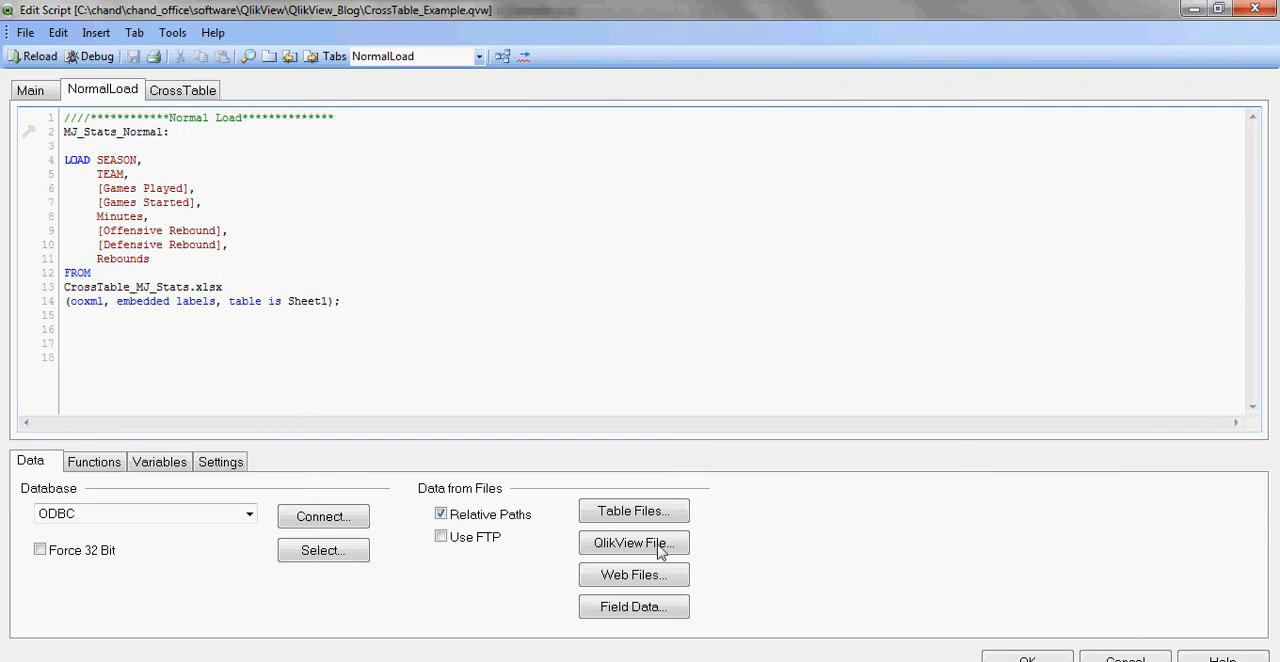
{"action": "left_click", "coordinate": [642, 516]}
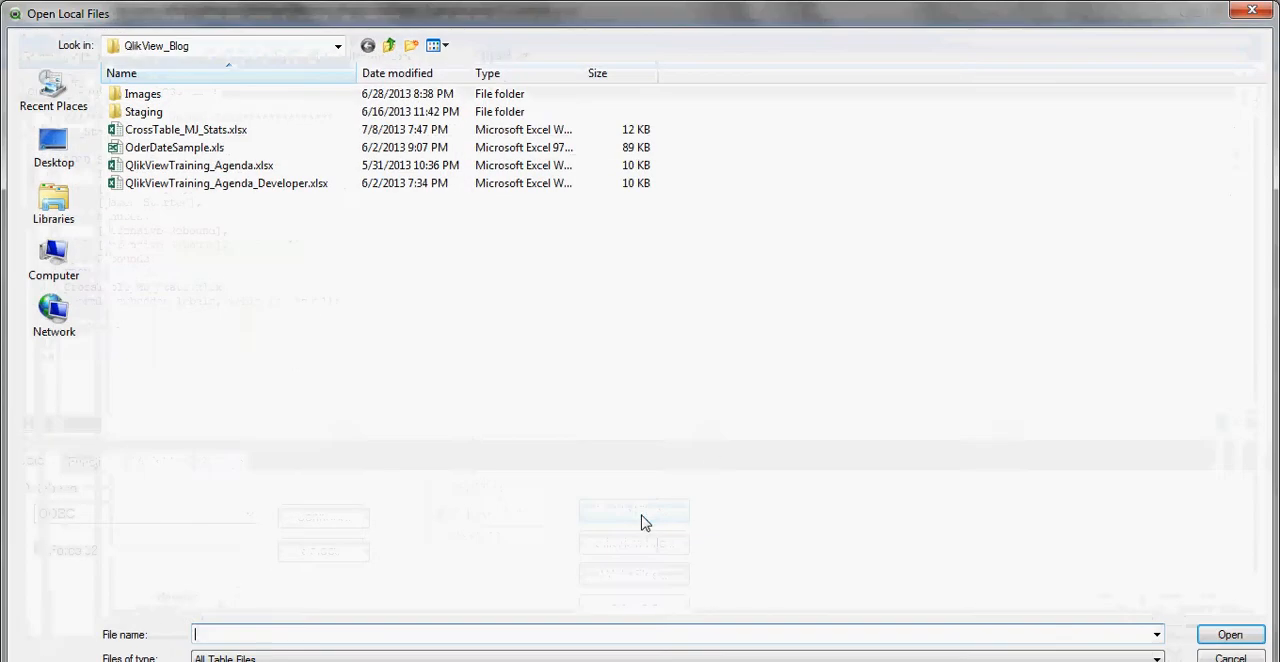
{"action": "left_click", "coordinate": [202, 131]}
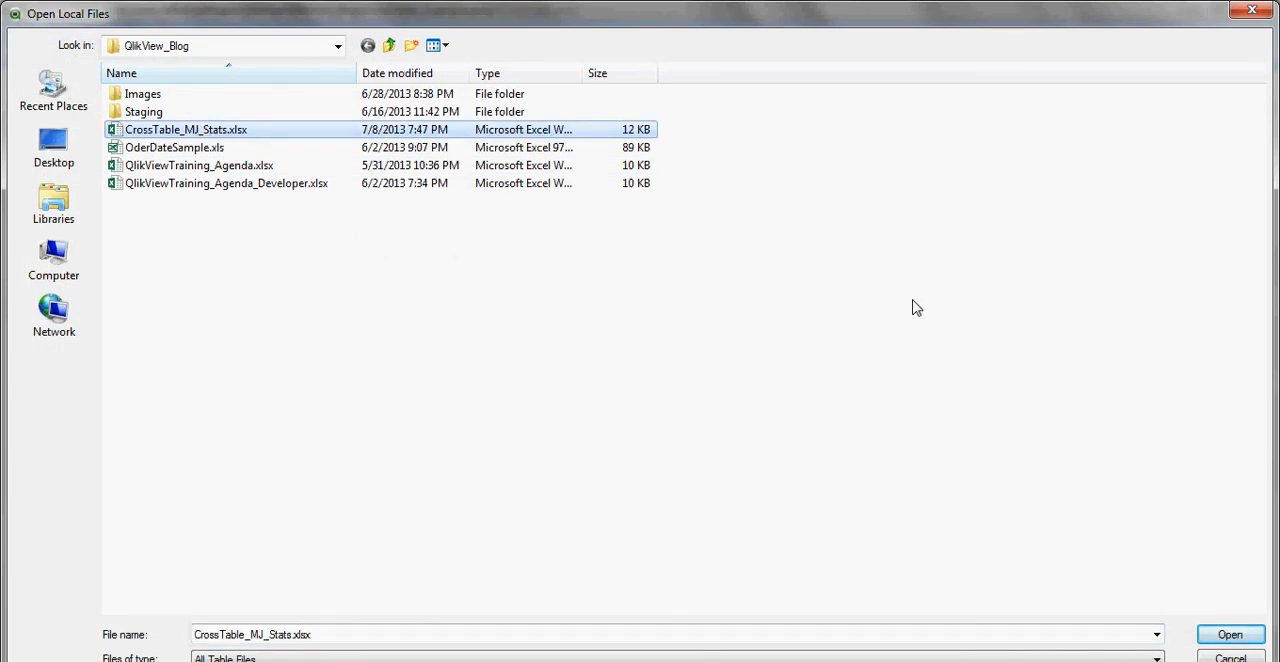
{"action": "left_click", "coordinate": [1250, 656]}
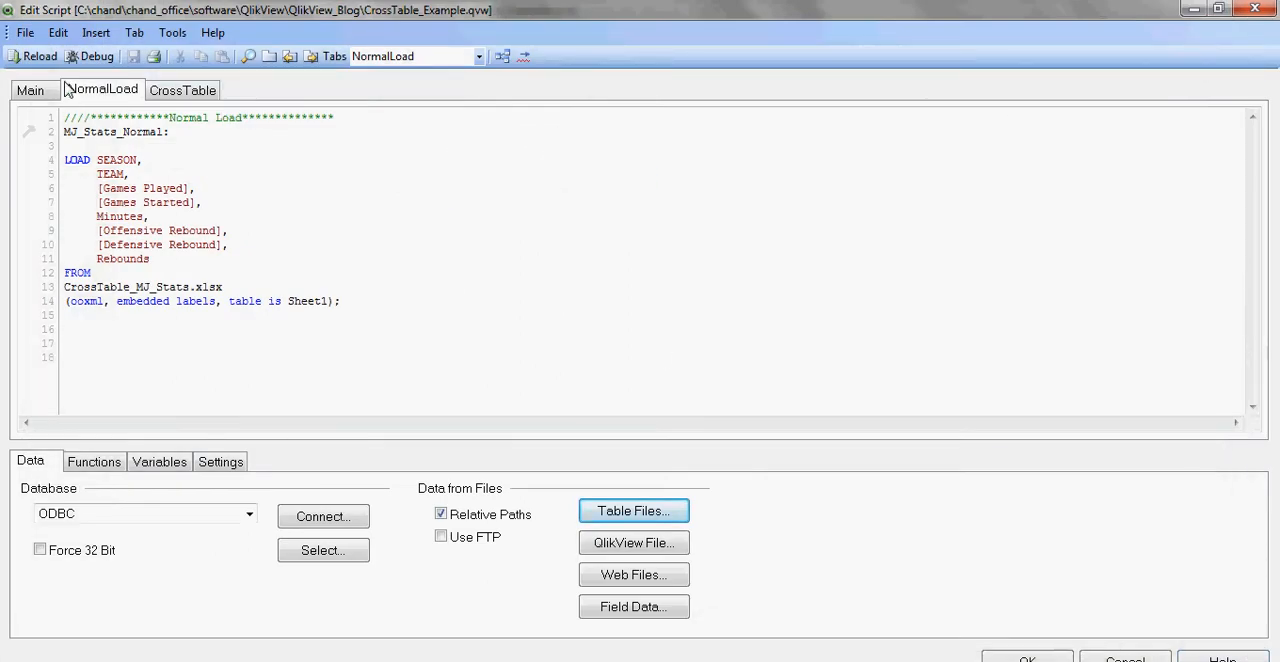
Step: Reload the document with the normal load script, dismiss the sheet properties, and show the Normal Load sheet
{"action": "left_click", "coordinate": [36, 57]}
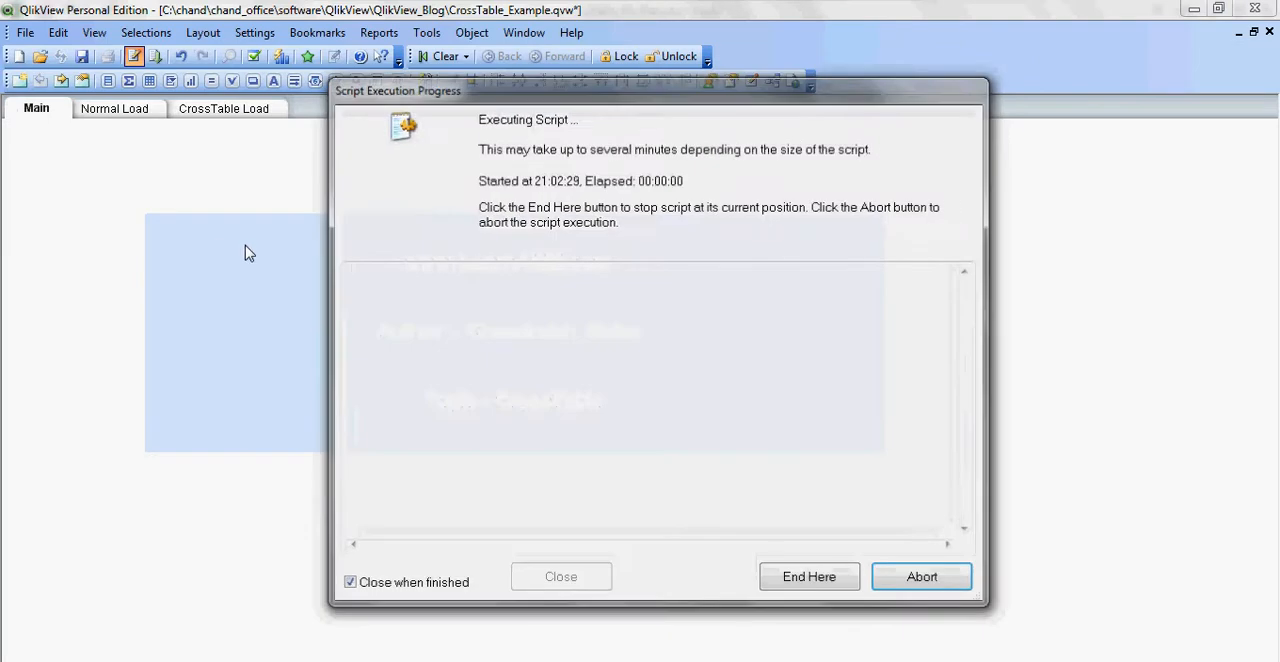
{"action": "left_click", "coordinate": [741, 568]}
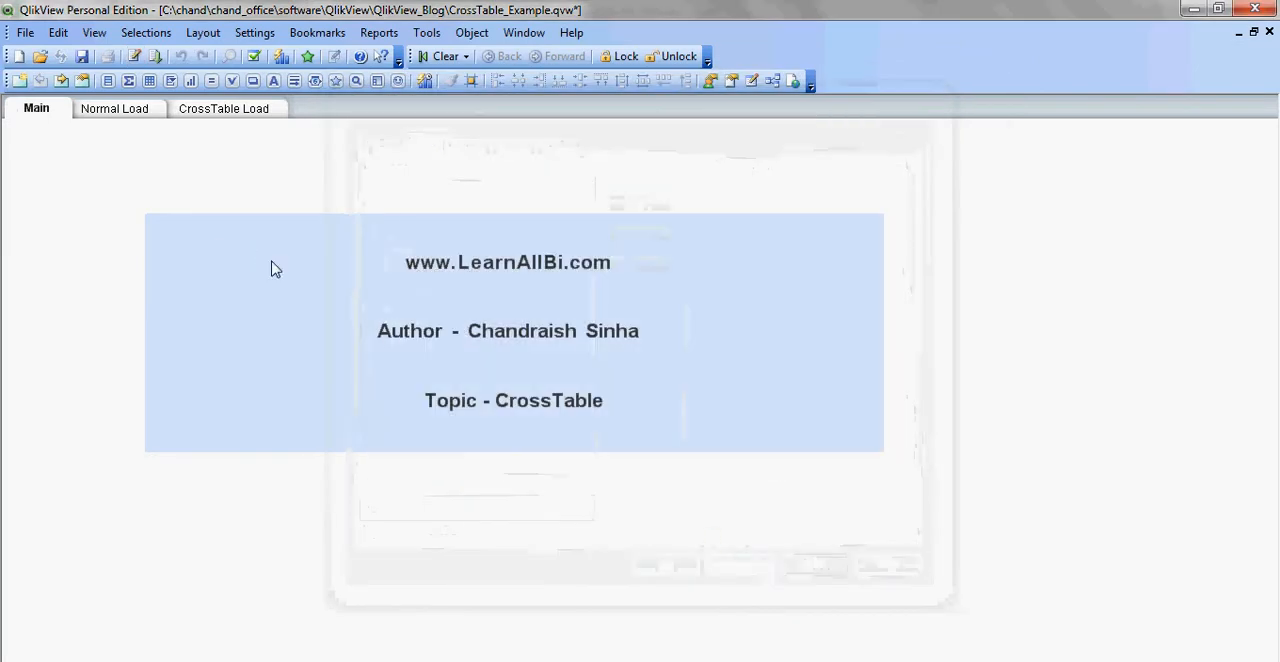
{"action": "left_click", "coordinate": [122, 111]}
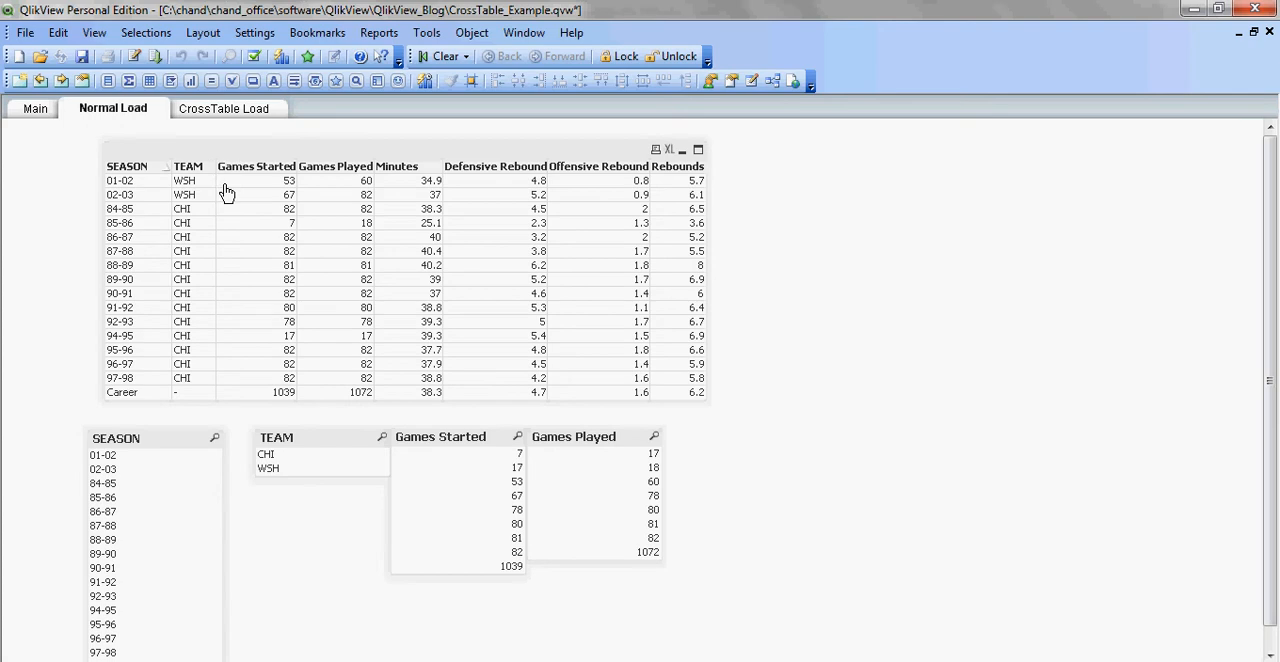
Step: Examine the fields of the MJ_Stats_Normal table in the data model viewer, then close the viewer
{"action": "left_click", "coordinate": [773, 83]}
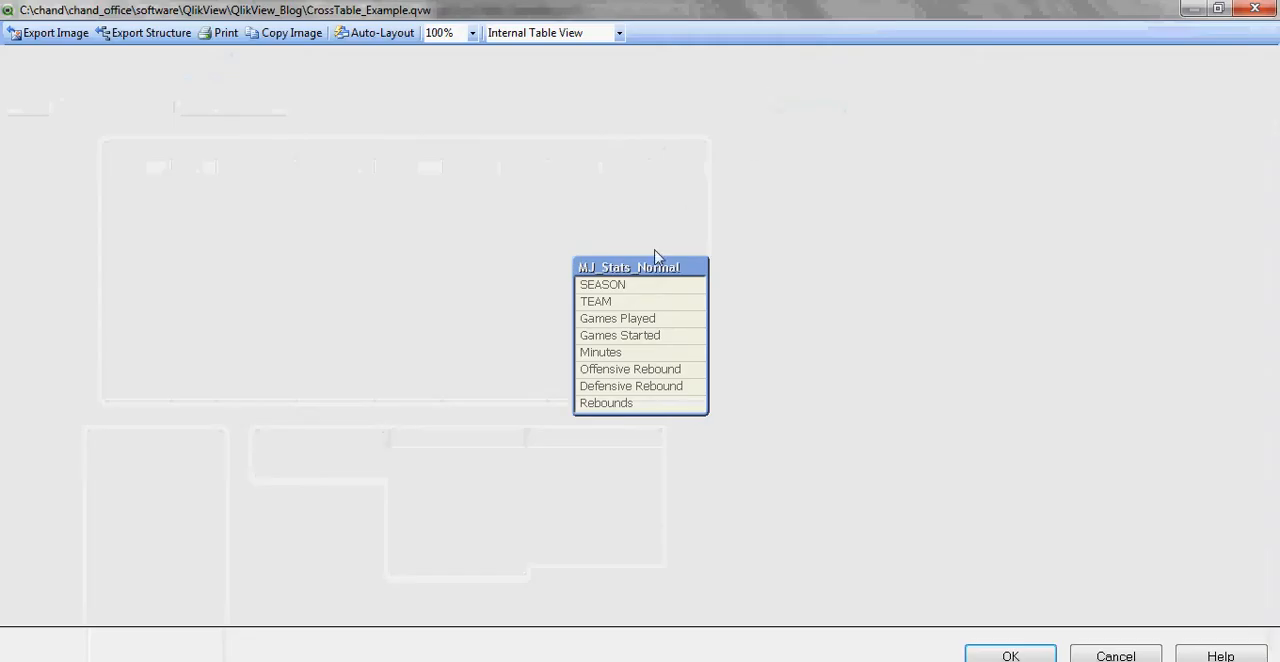
{"action": "left_click_drag", "start_coordinate": [654, 268], "coordinate": [416, 165]}
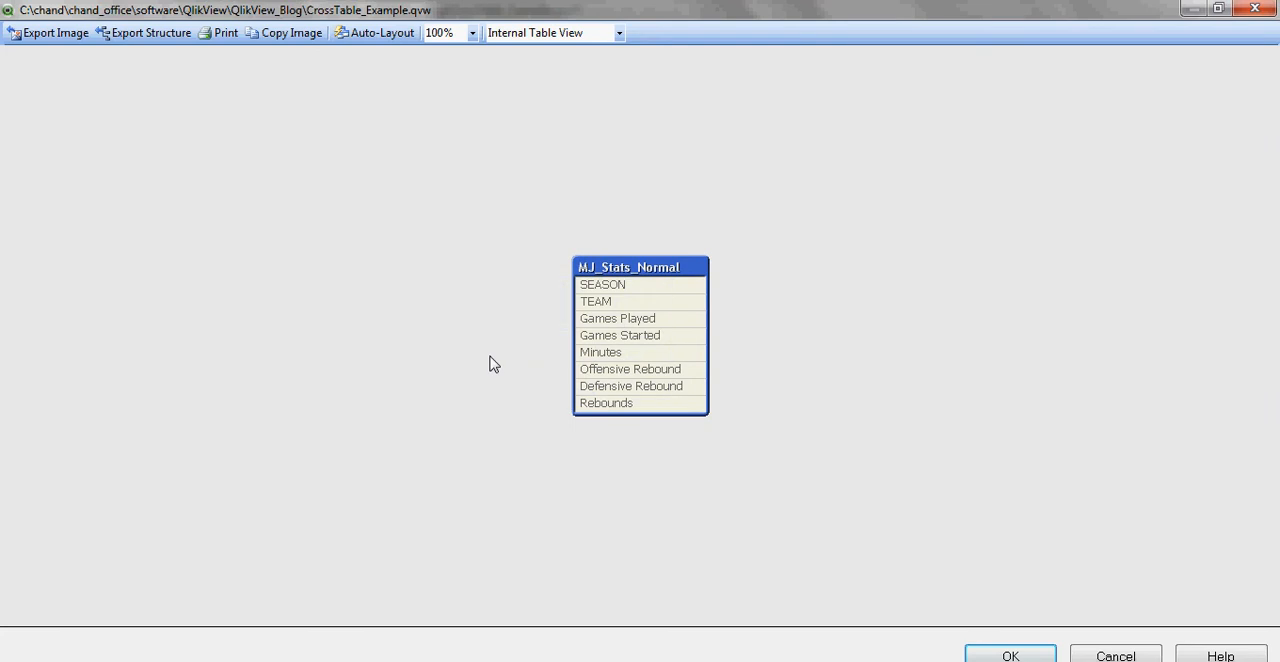
{"action": "mouse_move", "coordinate": [643, 294]}
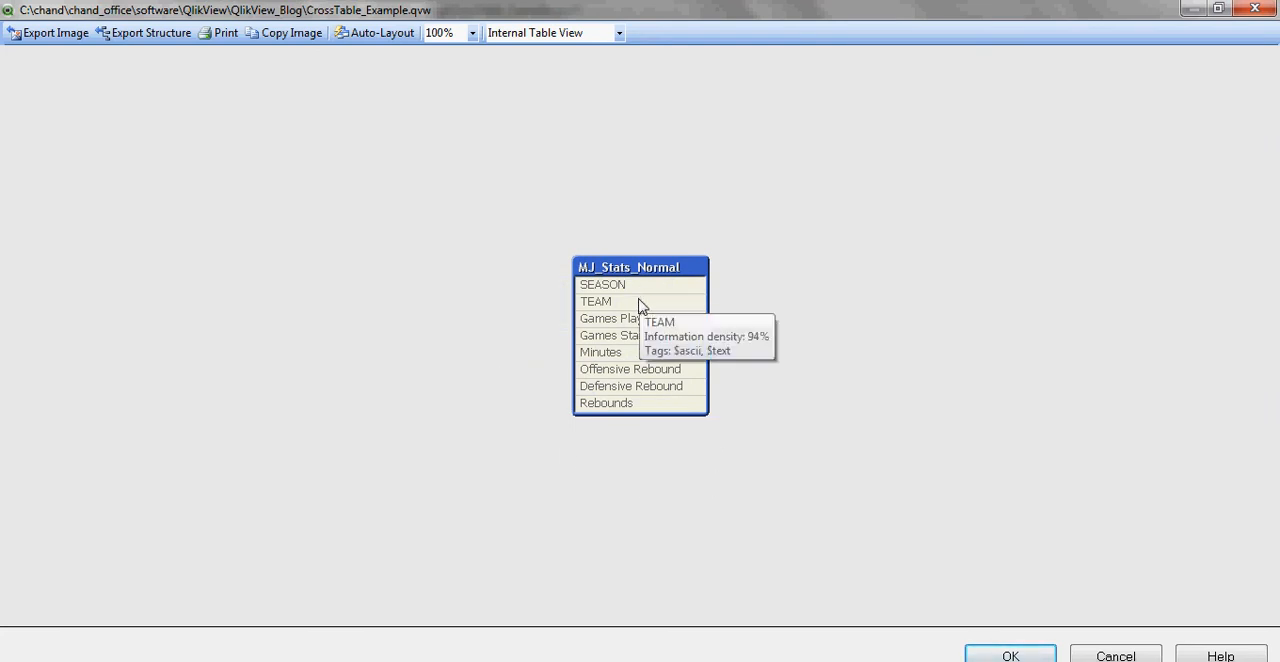
{"action": "mouse_move", "coordinate": [633, 404]}
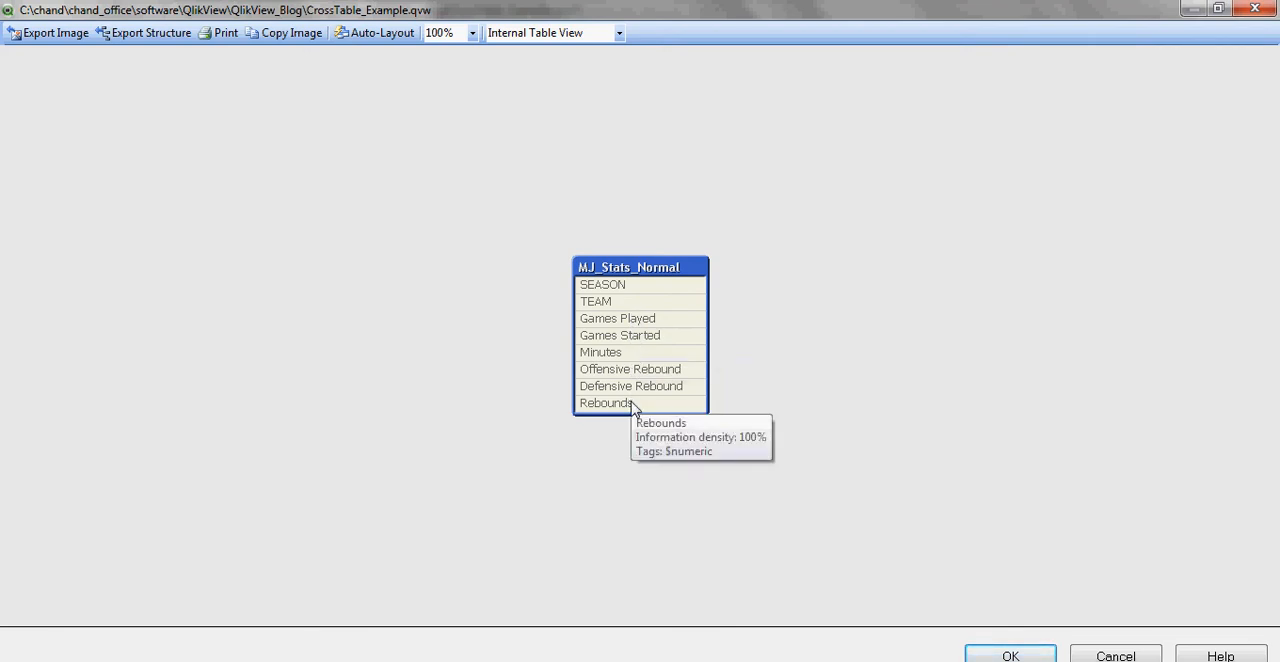
{"action": "left_click", "coordinate": [1112, 651]}
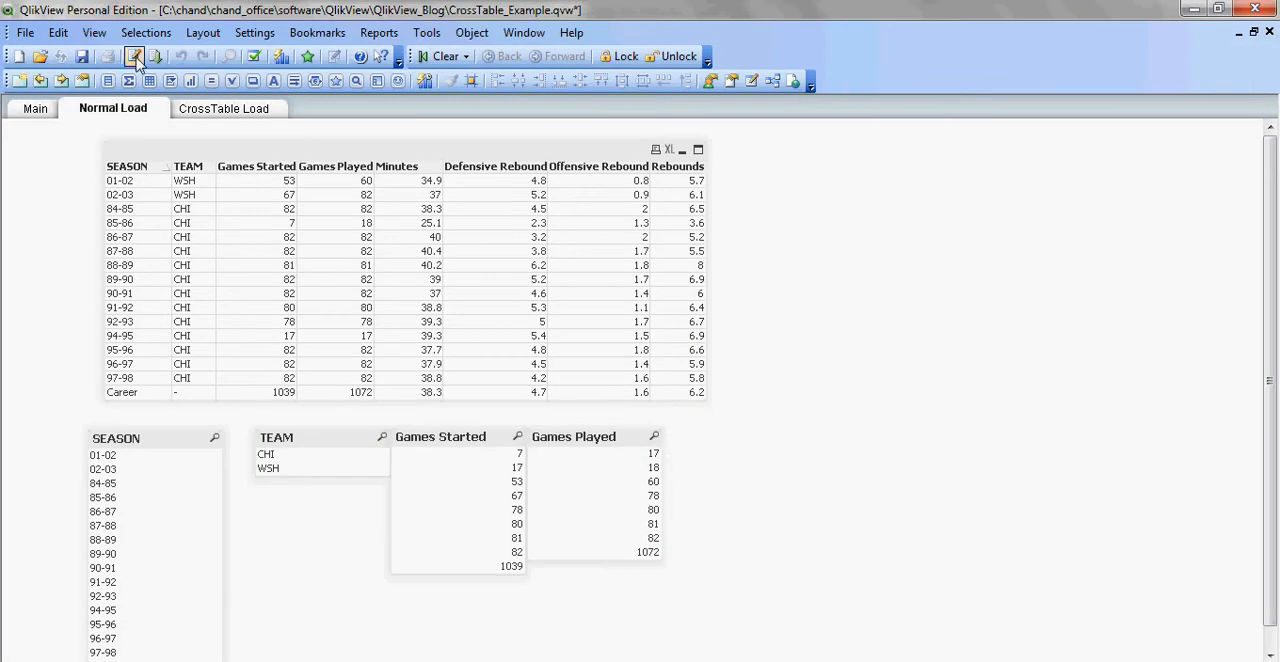
Step: Comment out the whole MJ_Stats_Normal load statement in the NormalLoad section of the script
{"action": "left_click", "coordinate": [133, 56]}
{"action": "left_click", "coordinate": [64, 131]}
{"action": "left_click_drag", "start_coordinate": [236, 240], "coordinate": [398, 308]}
{"action": "right_click", "coordinate": [100, 185]}
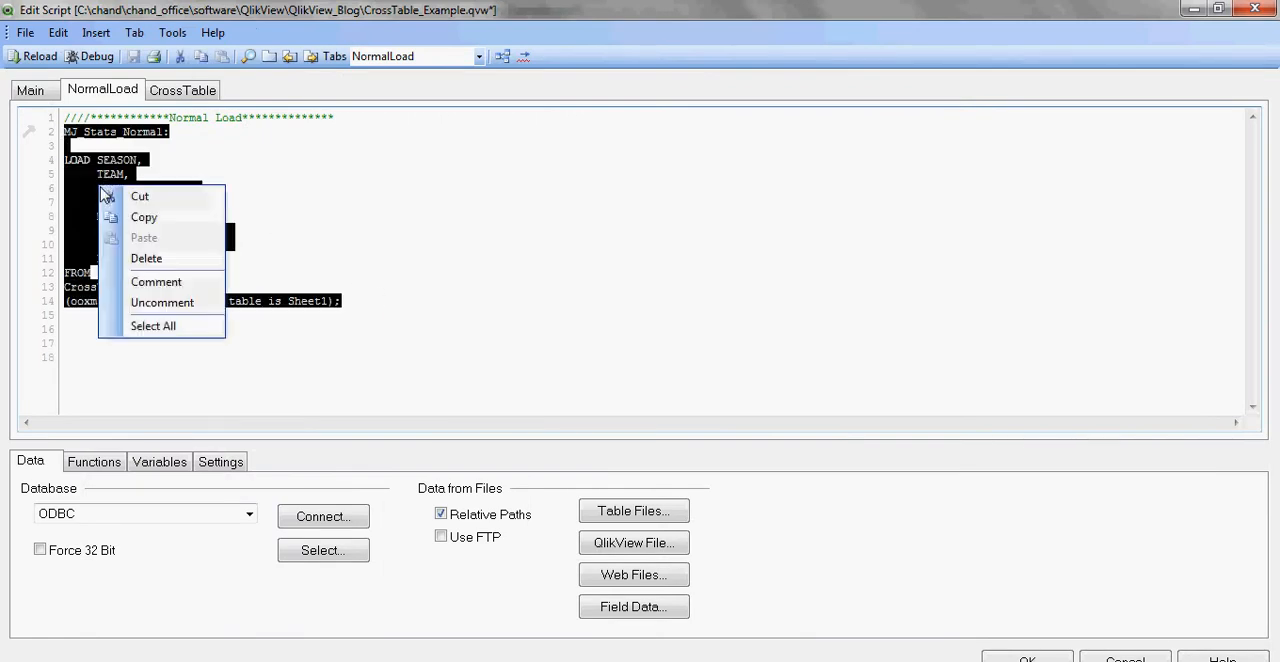
{"action": "left_click", "coordinate": [193, 284]}
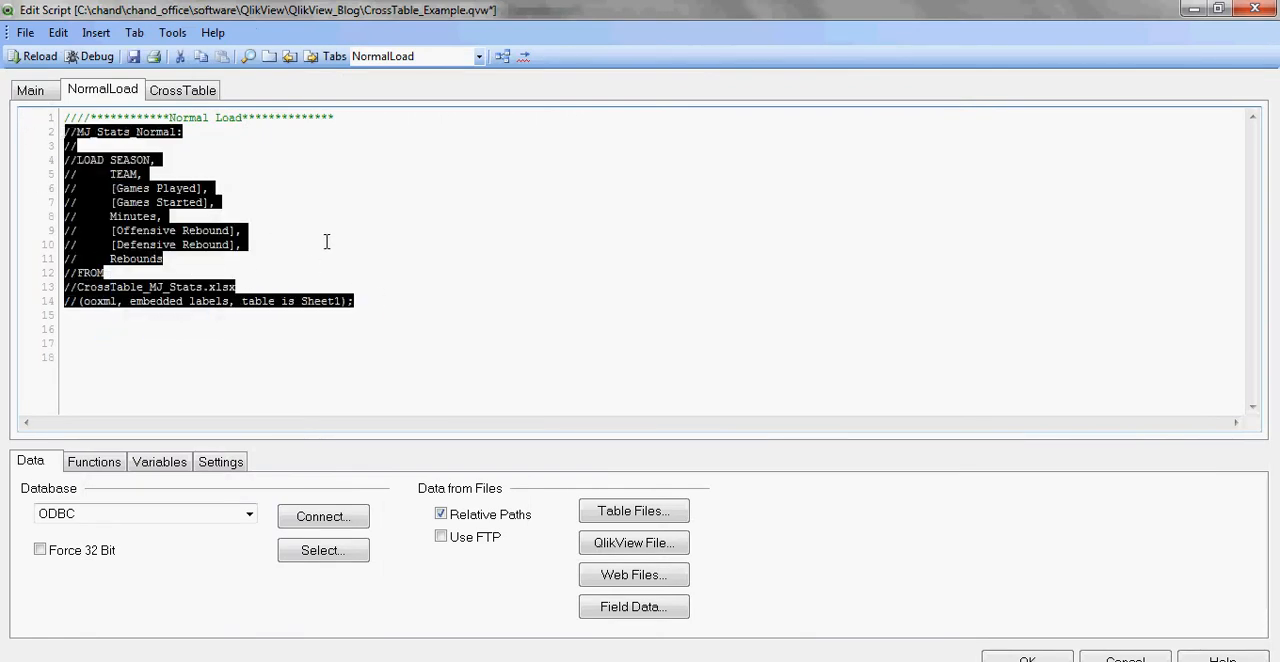
Step: Uncomment the Mj_Stats: label in the CrossTable script section and add two blank lines below it
{"action": "left_click", "coordinate": [209, 97]}
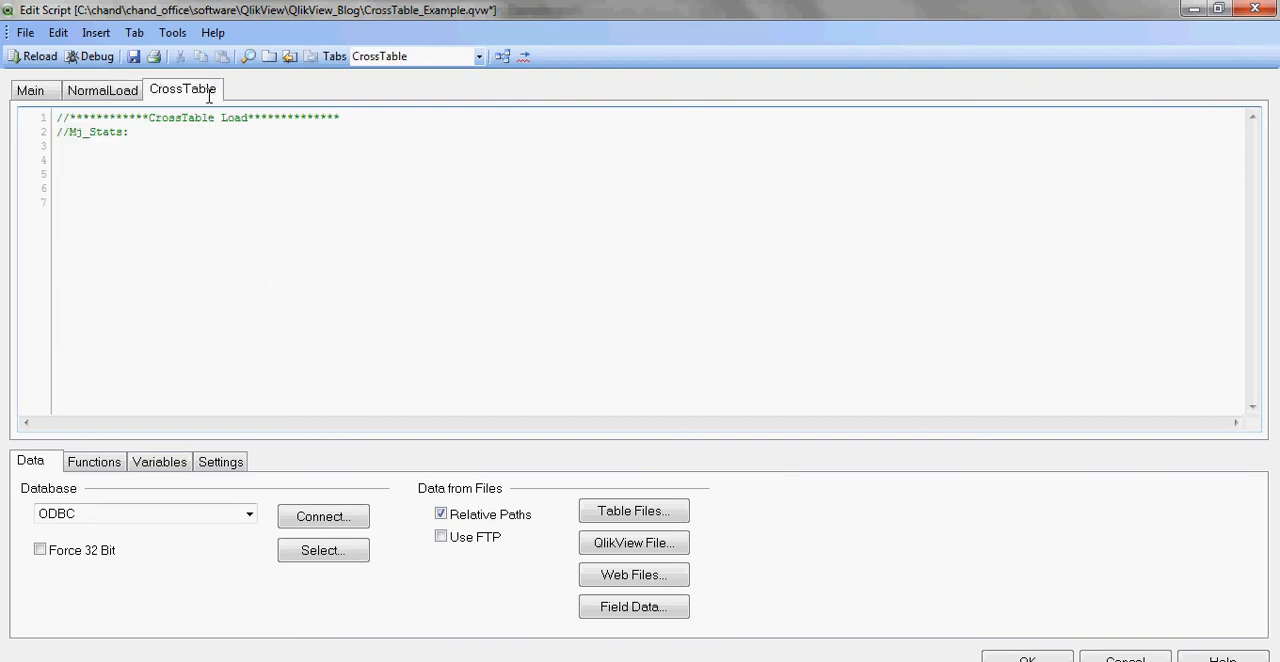
{"action": "key", "text": "BackSpace"}
{"action": "key", "text": "BackSpace"}
{"action": "left_click", "coordinate": [155, 133]}
{"action": "key", "text": "Return"}
{"action": "key", "text": "Return"}
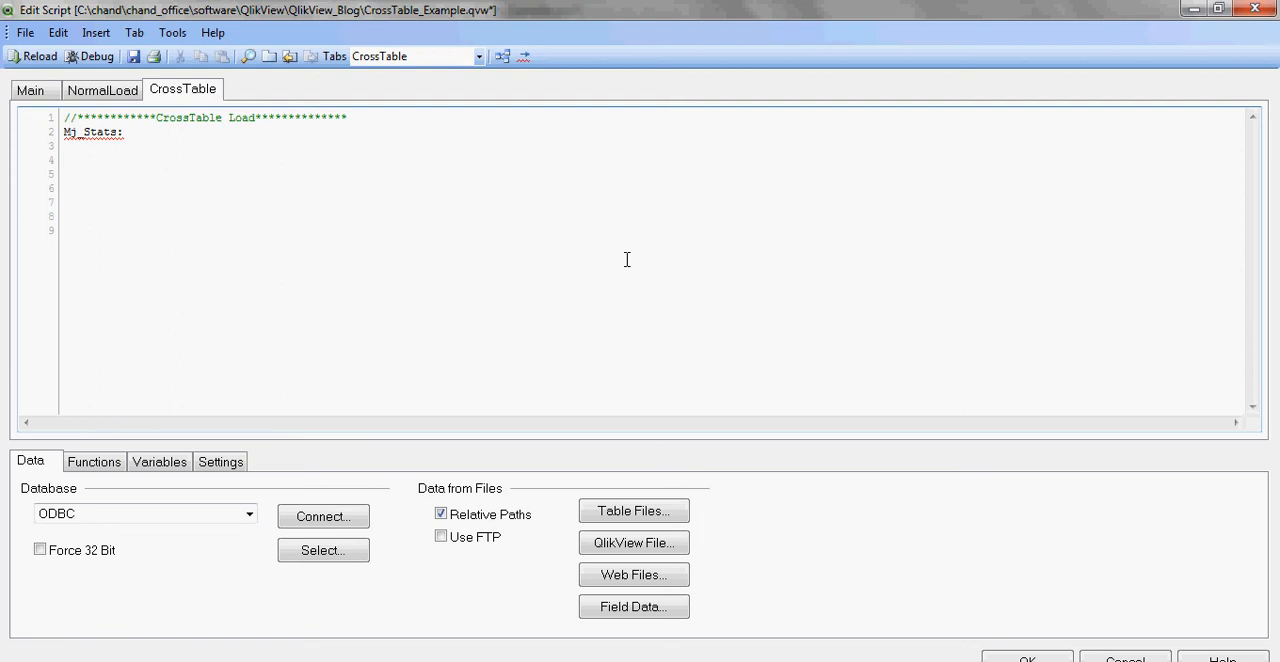
Step: Select CrossTable_MJ_Stats.xlsx as the table file source and advance through the file wizard with the transformation step enabled
{"action": "left_click", "coordinate": [630, 514]}
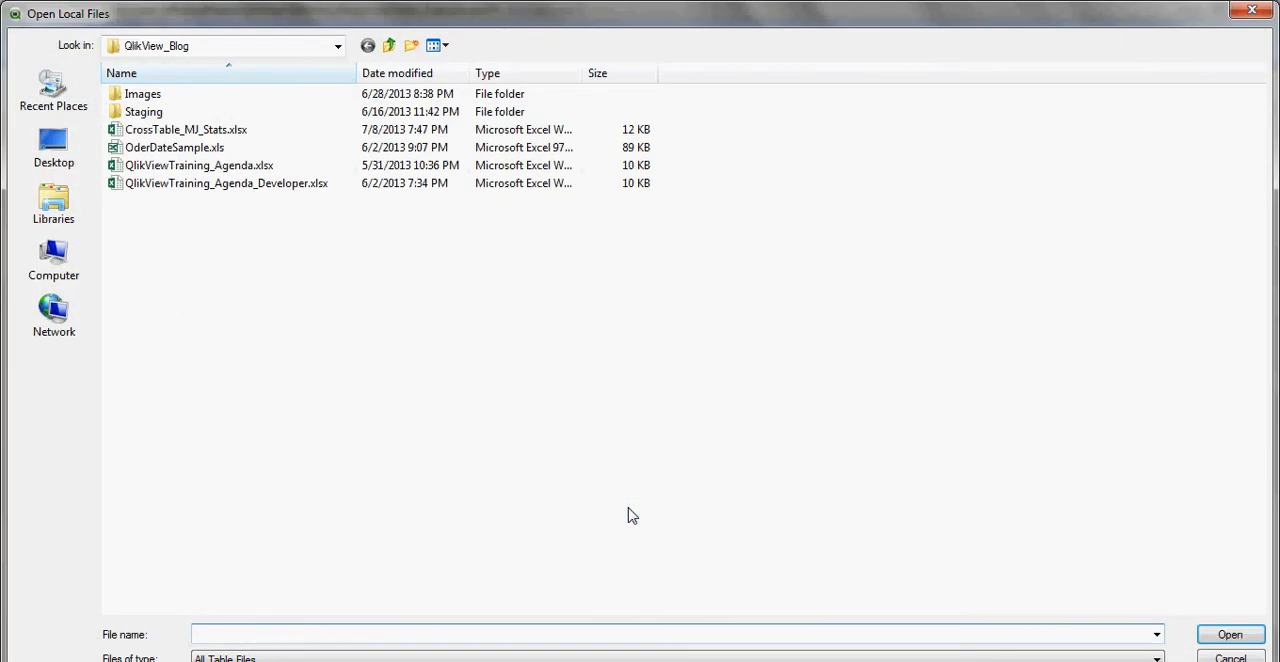
{"action": "left_click", "coordinate": [212, 133]}
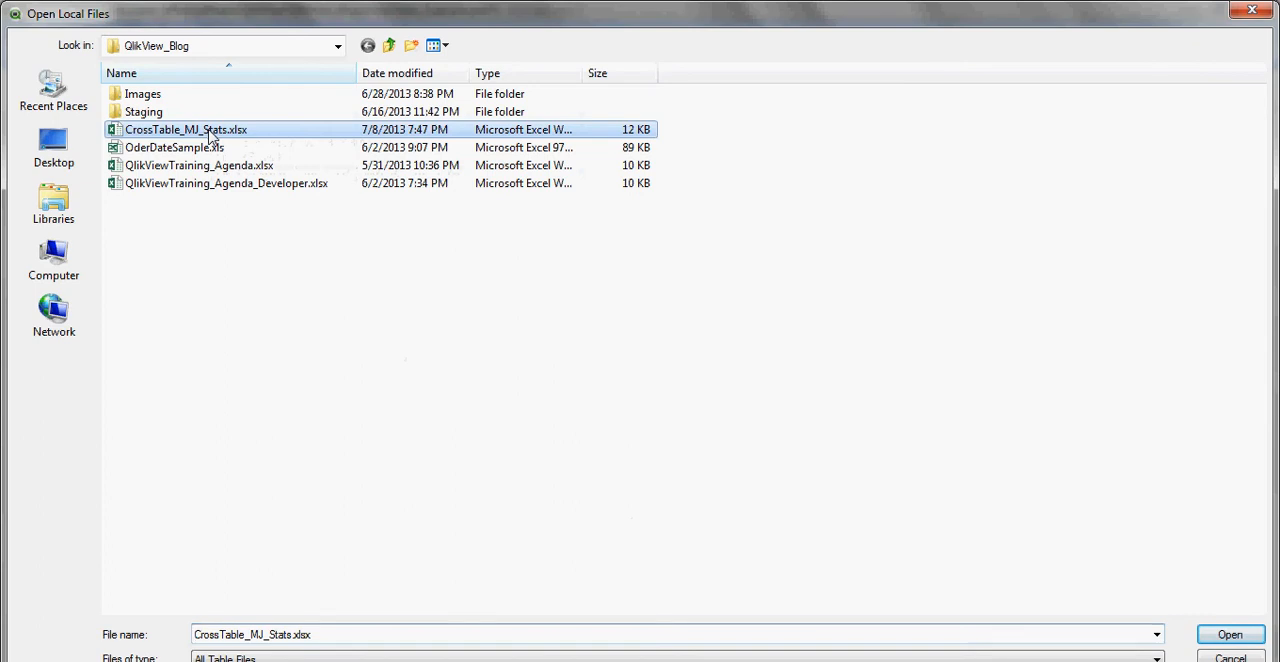
{"action": "left_click", "coordinate": [1229, 638]}
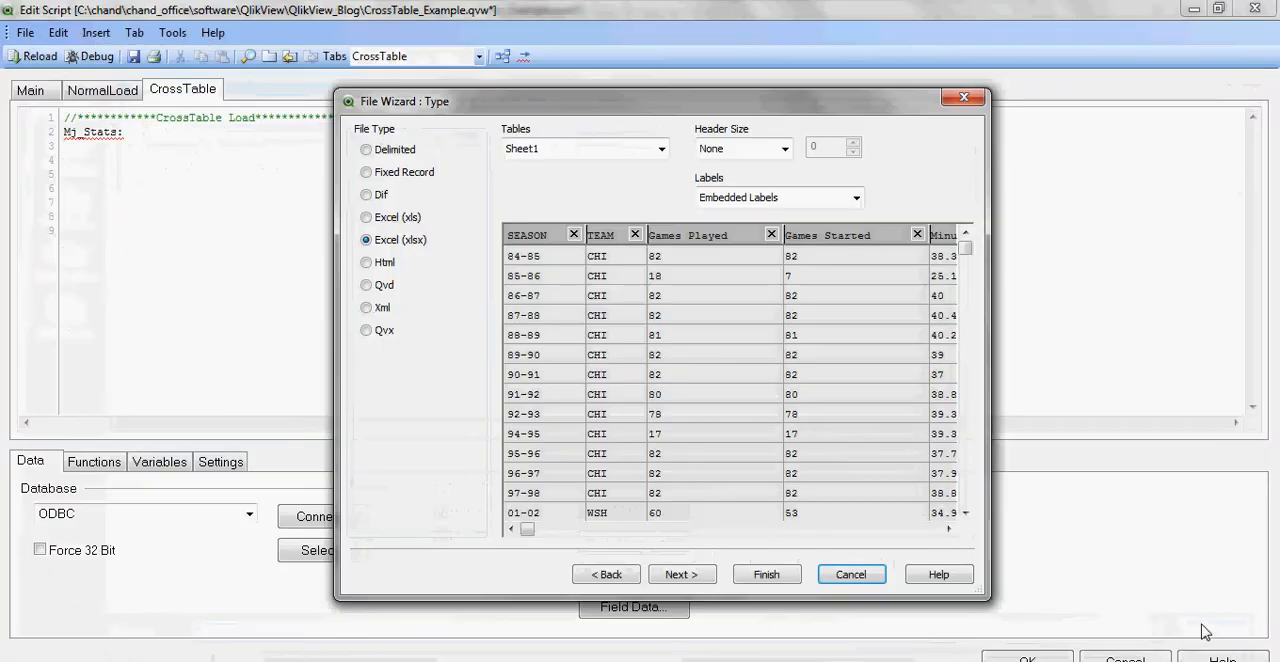
{"action": "left_click", "coordinate": [688, 578]}
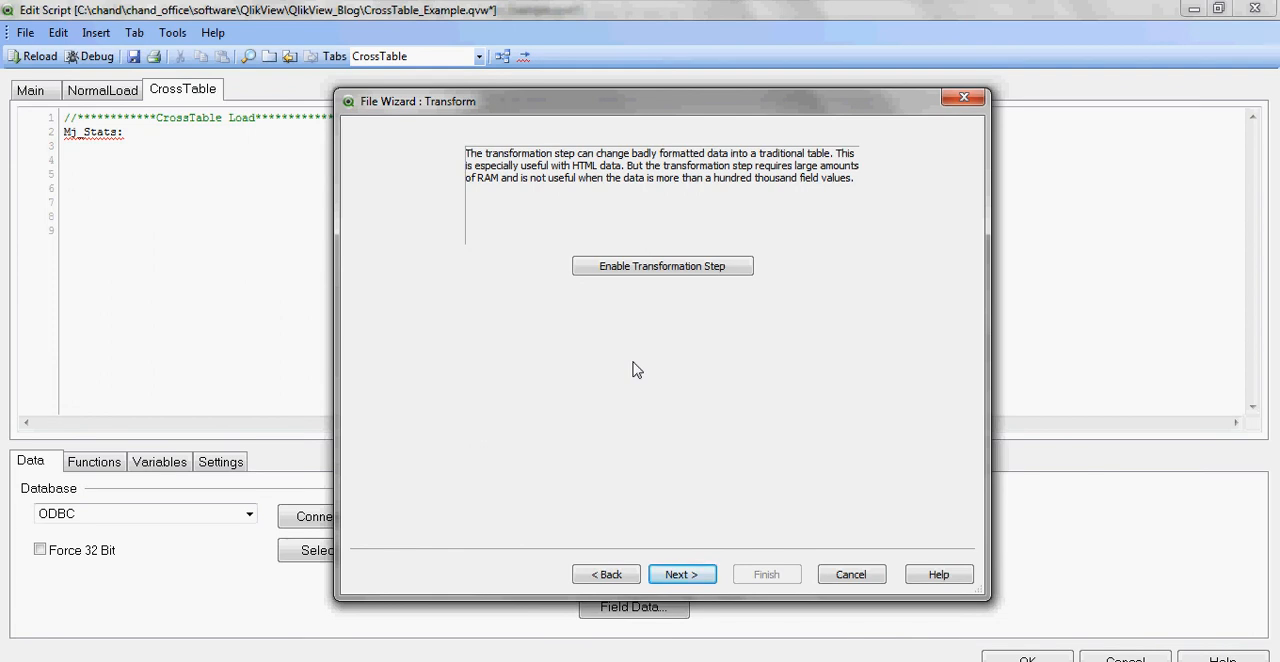
{"action": "left_click", "coordinate": [676, 276]}
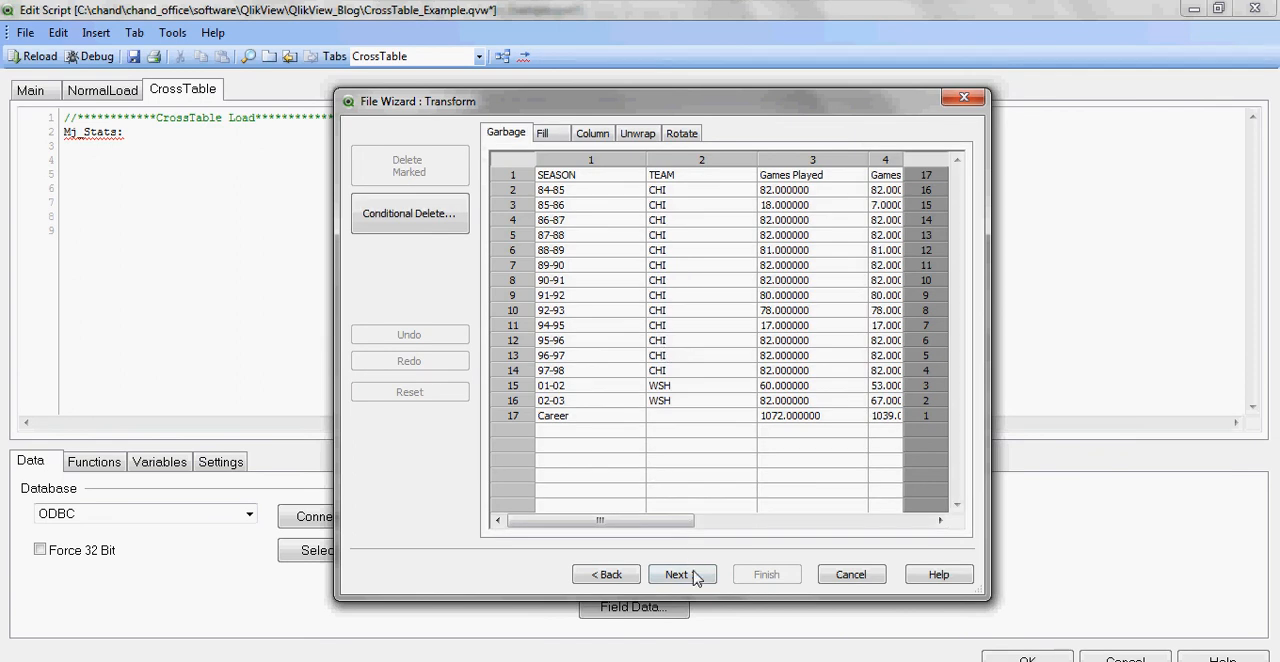
{"action": "left_click", "coordinate": [682, 575]}
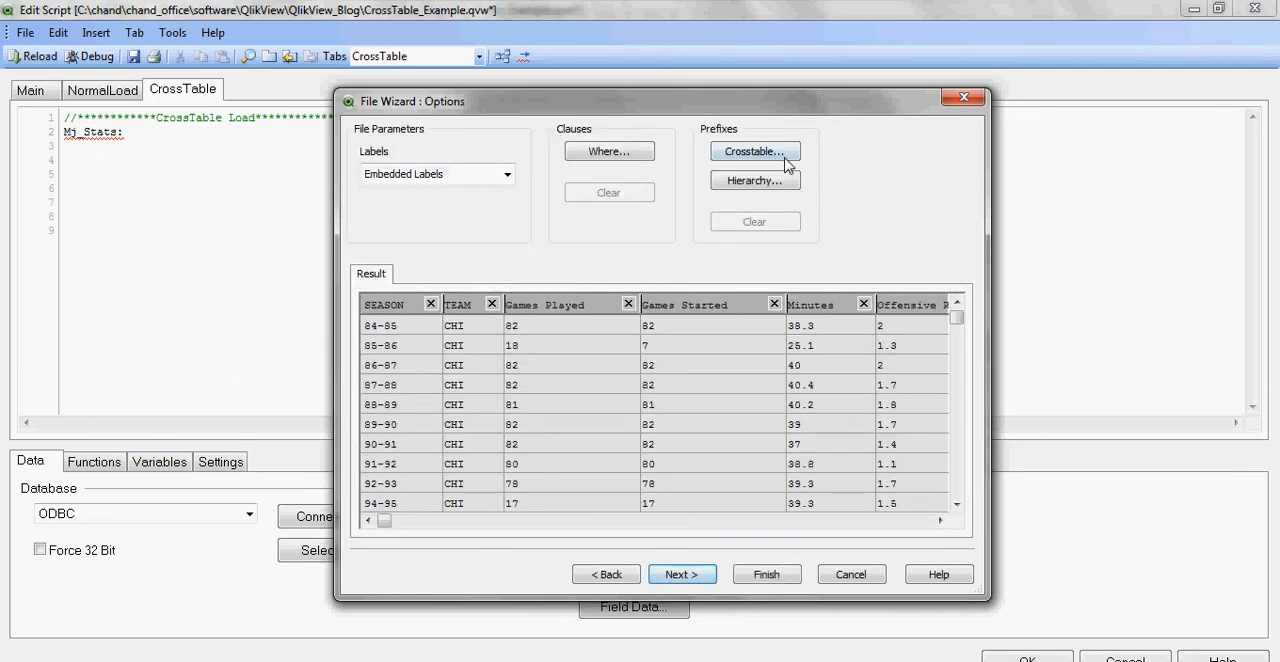
Step: Define a crosstable prefix with 2 qualifier fields, attribute field Category and data field Data
{"action": "left_click", "coordinate": [755, 152]}
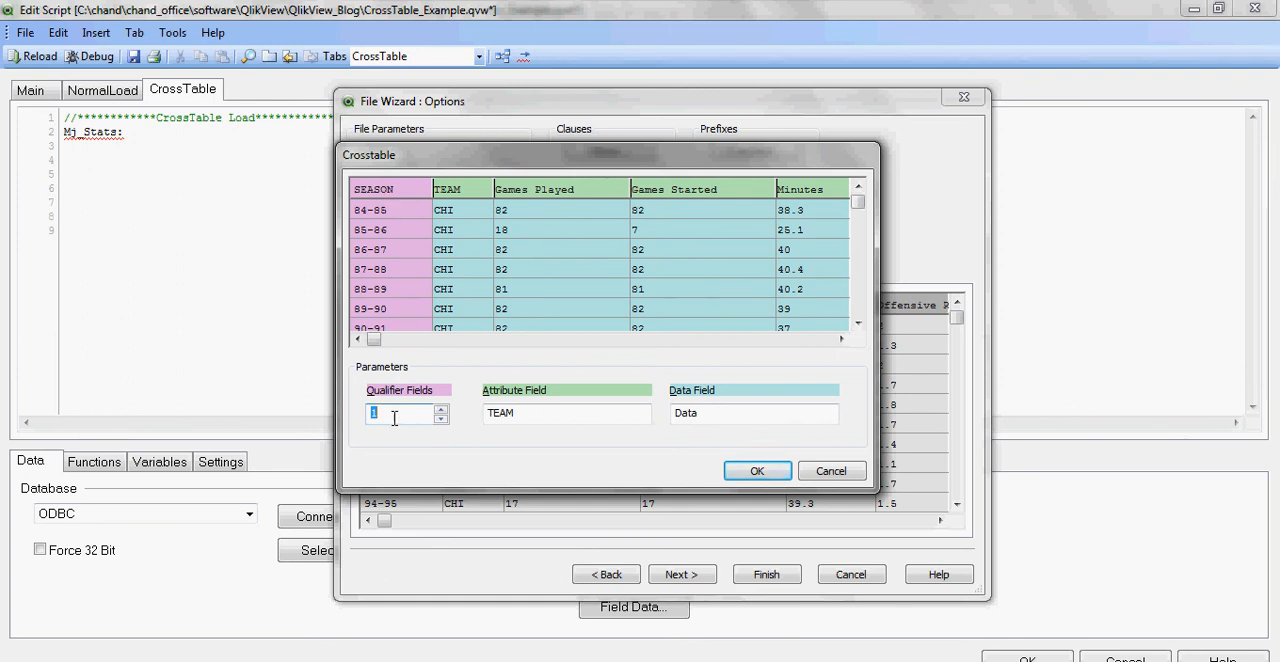
{"action": "type", "text": "2"}
{"action": "left_click", "coordinate": [563, 413]}
{"action": "double_click", "coordinate": [545, 413]}
{"action": "type", "text": "Cat"}
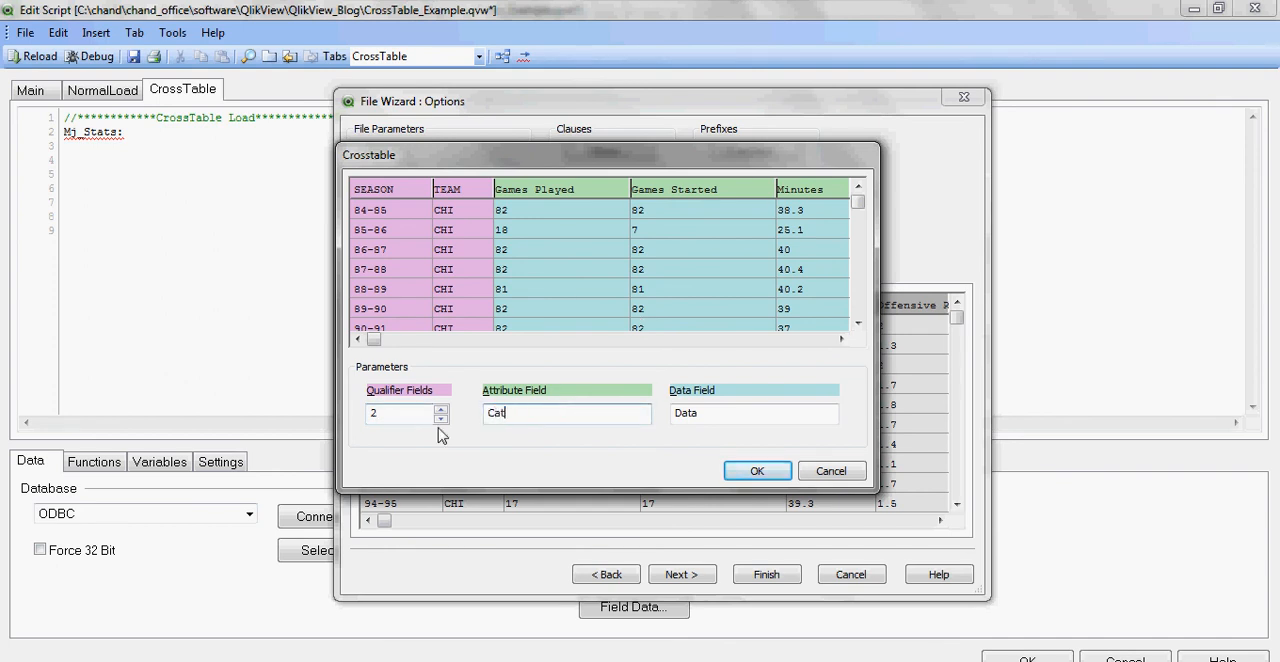
{"action": "type", "text": "egory"}
{"action": "key", "text": "Tab"}
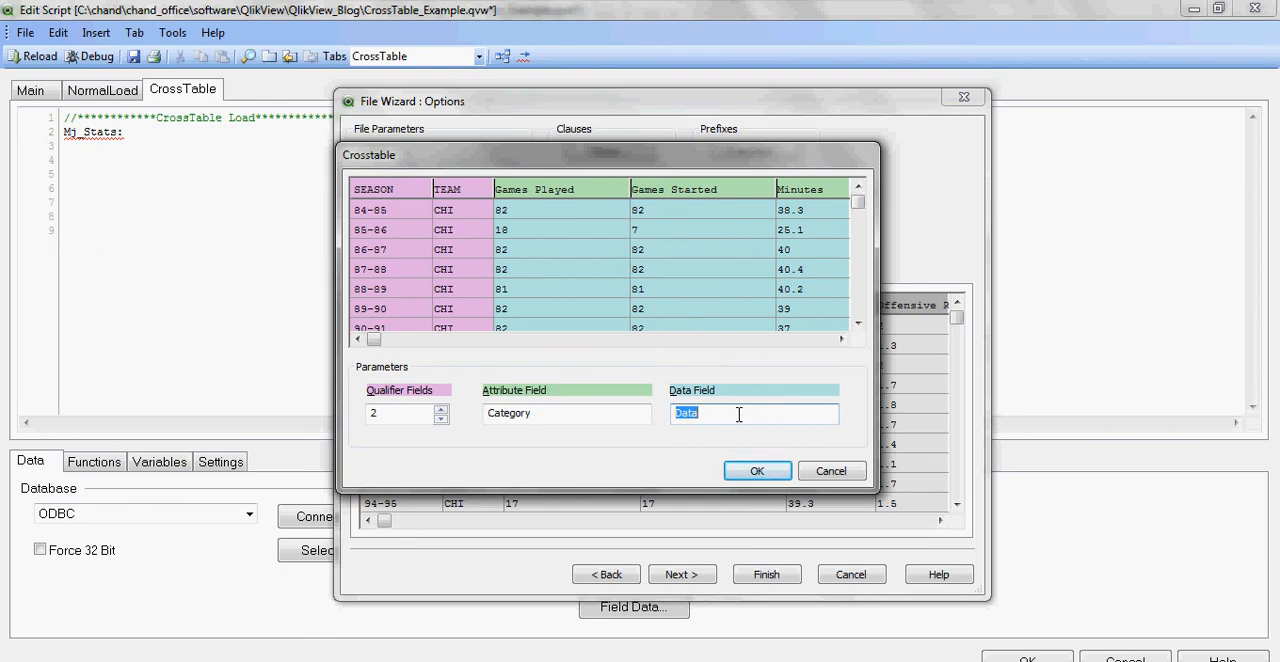
{"action": "left_click", "coordinate": [757, 471]}
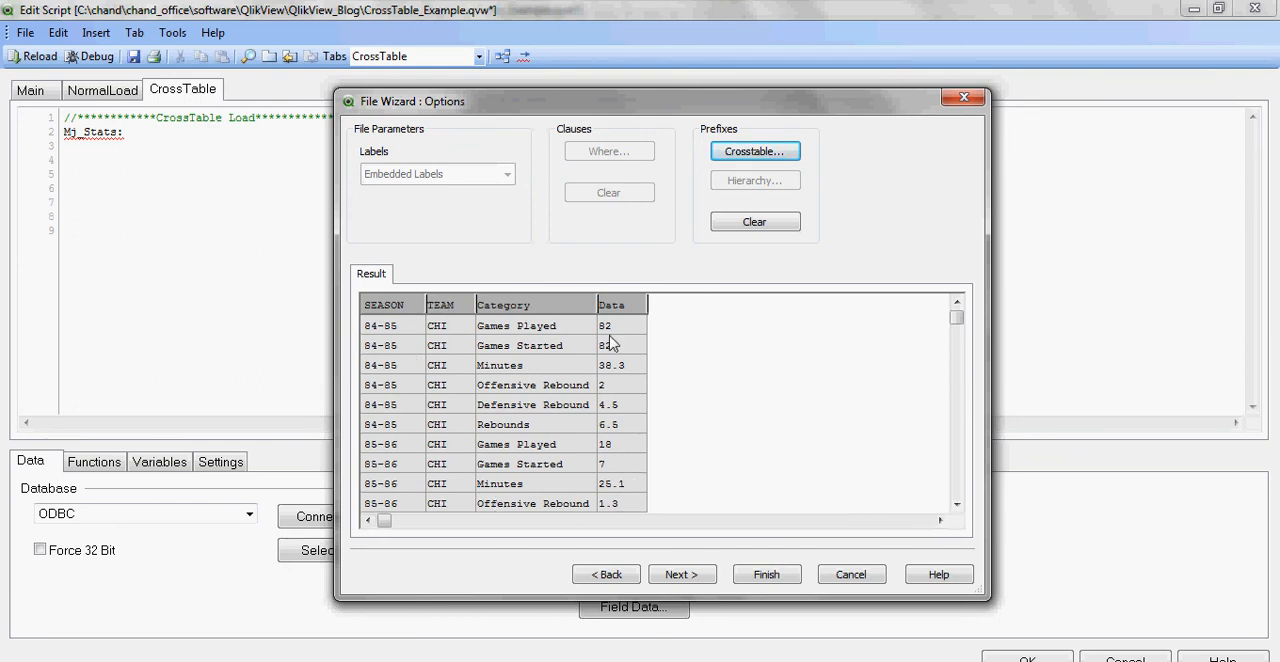
Step: Finish the file wizard to insert the crosstable load statement and delete its Directory; line
{"action": "left_click", "coordinate": [780, 578]}
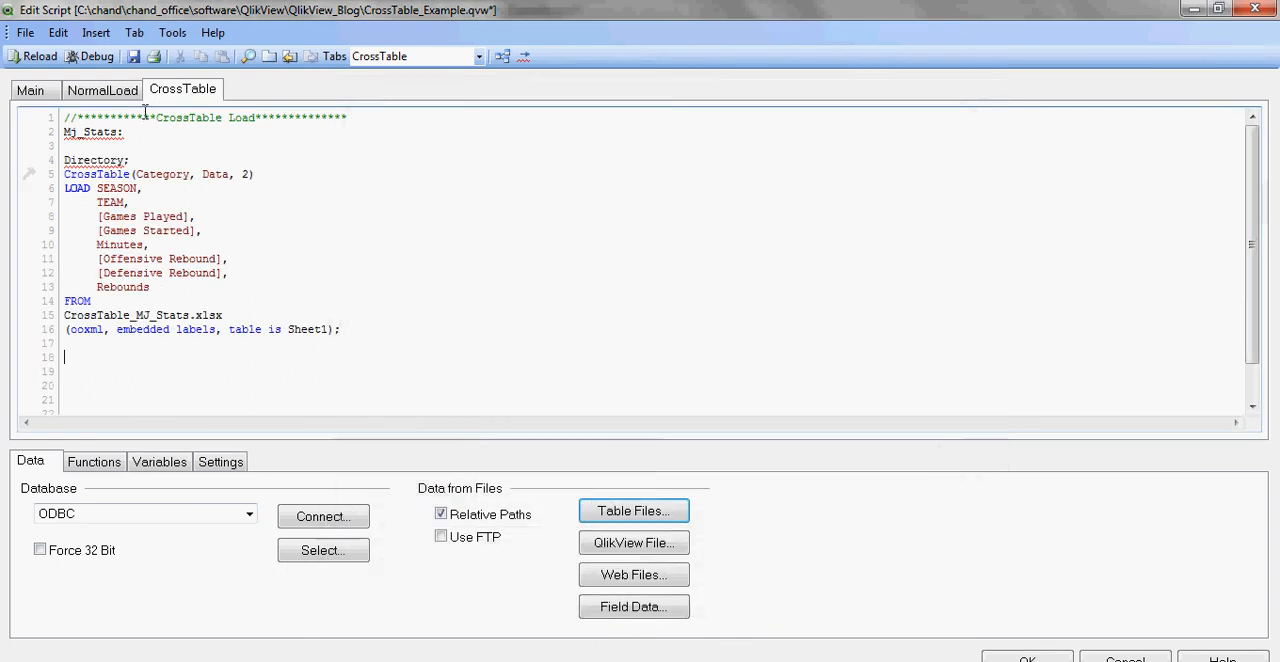
{"action": "left_click_drag", "start_coordinate": [148, 160], "coordinate": [64, 158]}
{"action": "key", "text": "Delete"}
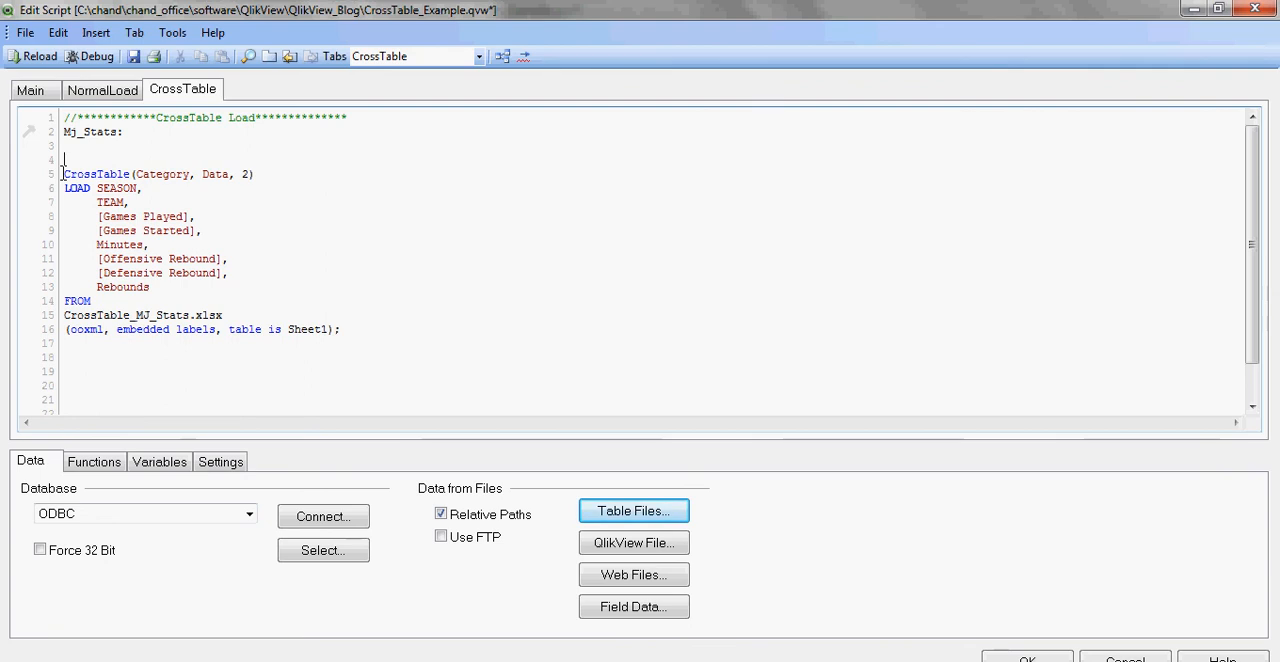
Step: Examine the CrossTable(Category, Data, 2) prefix and the SEASON and TEAM qualifier fields in the script
{"action": "left_click_drag", "start_coordinate": [62, 174], "coordinate": [287, 176]}
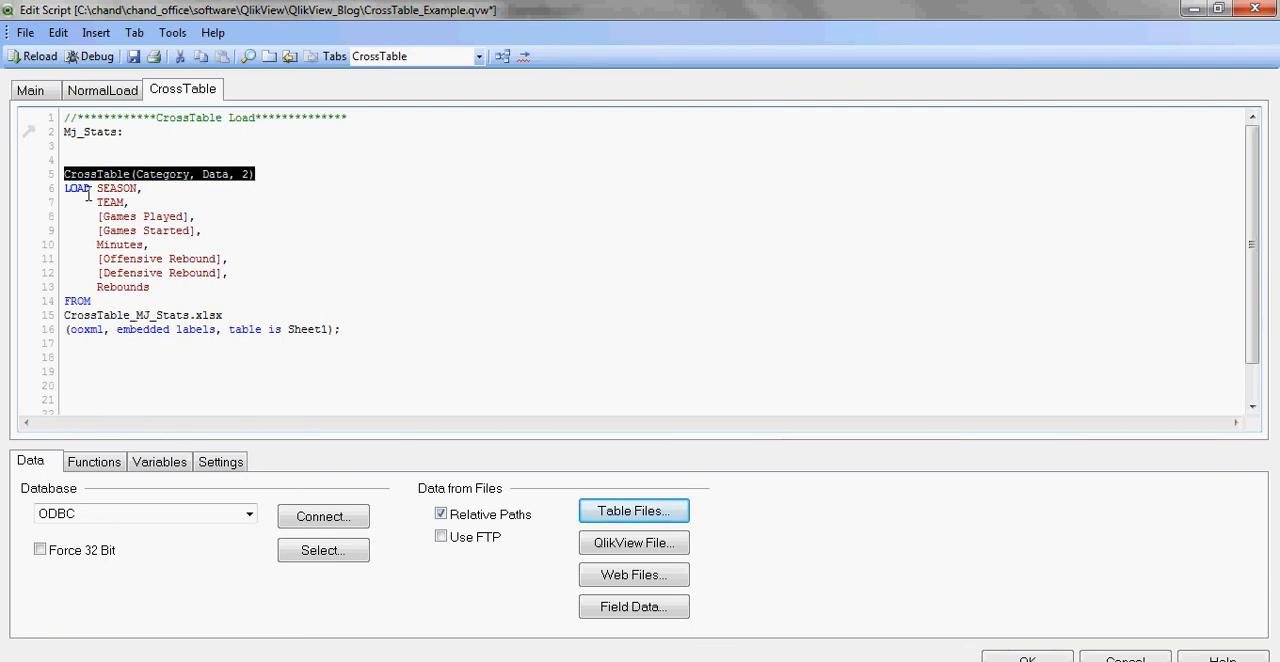
{"action": "left_click", "coordinate": [231, 177]}
{"action": "double_click", "coordinate": [245, 175]}
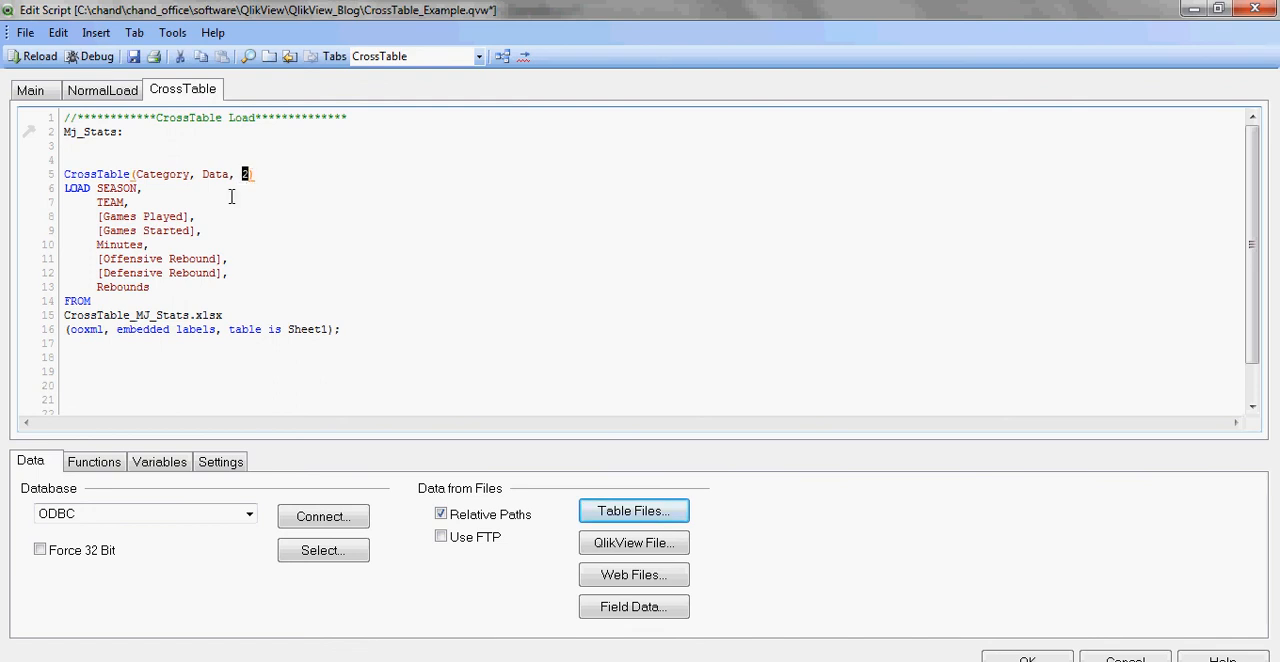
{"action": "left_click_drag", "start_coordinate": [128, 194], "coordinate": [213, 200]}
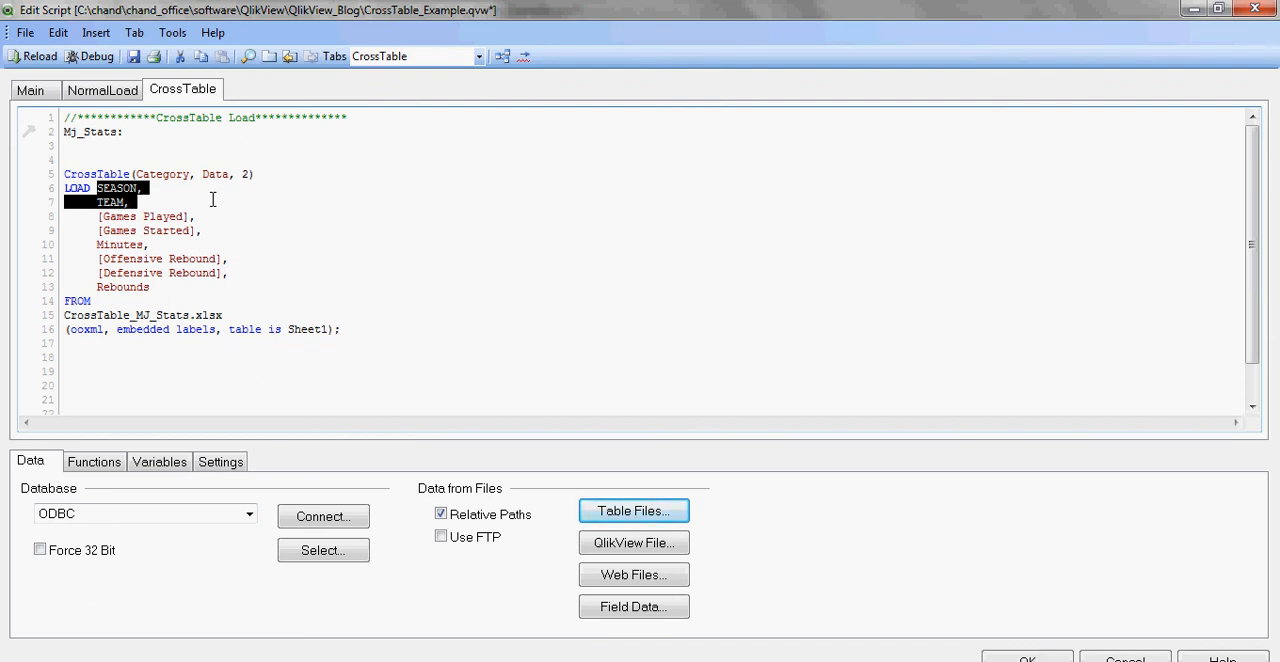
{"action": "left_click", "coordinate": [212, 200]}
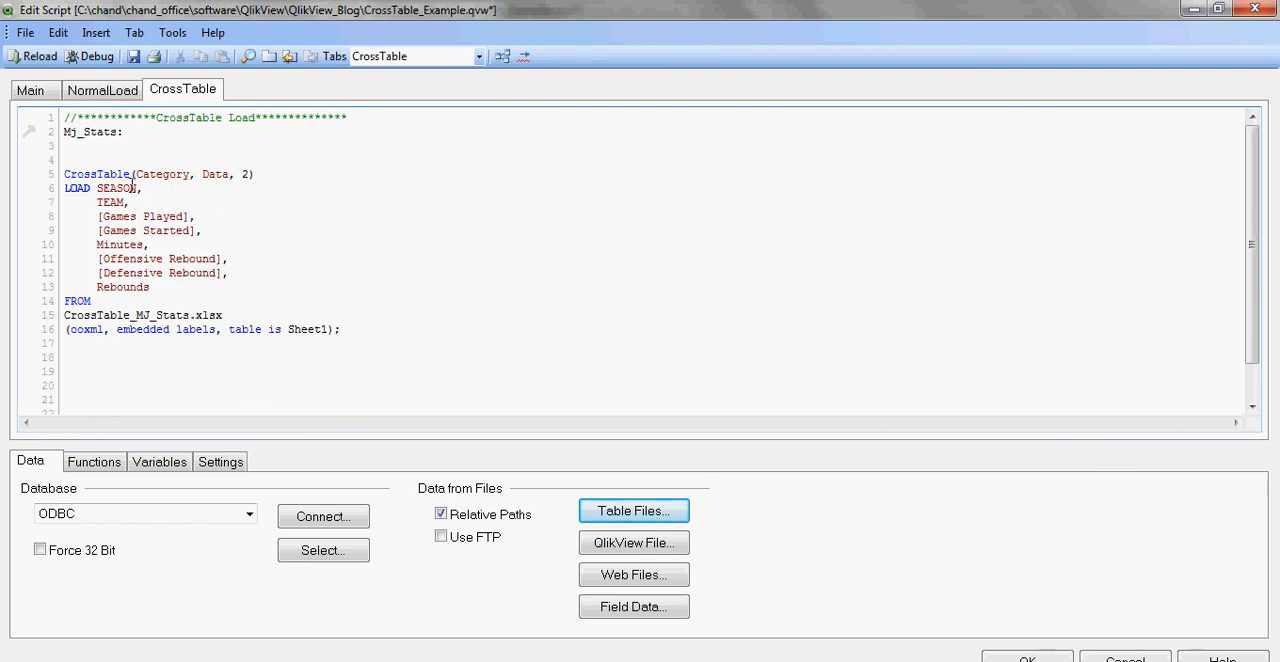
Step: Save the document and reload the data with the crosstable script
{"action": "left_click", "coordinate": [133, 55]}
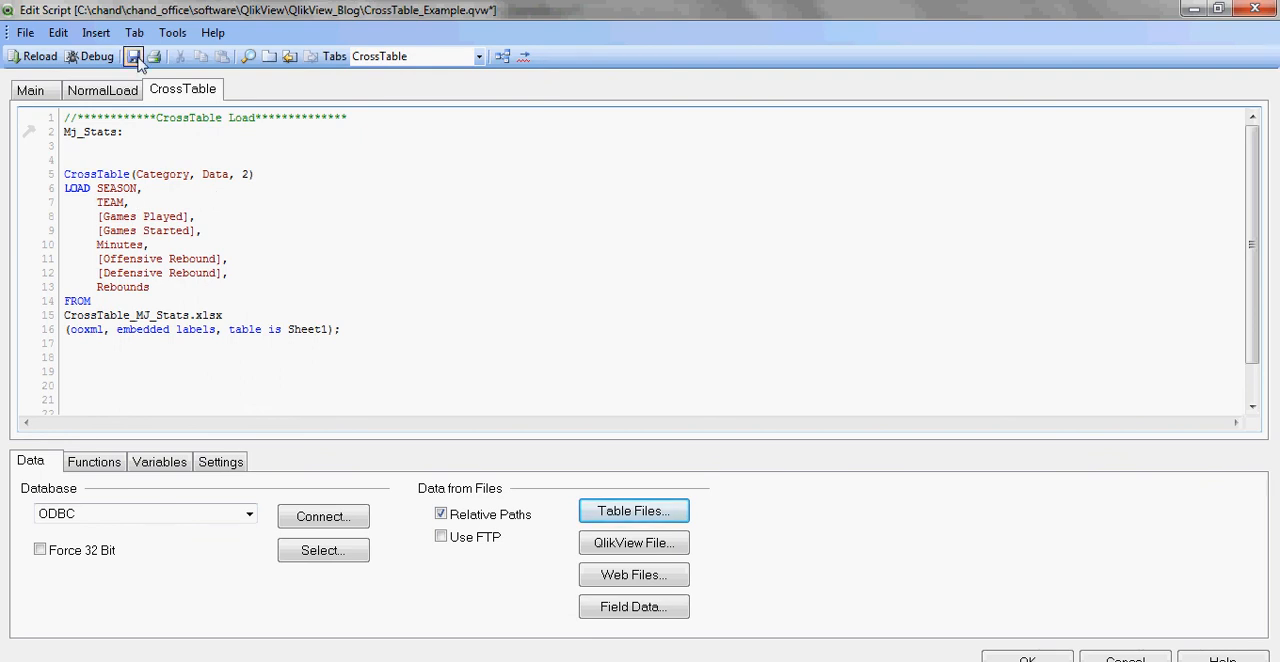
{"action": "left_click", "coordinate": [40, 57]}
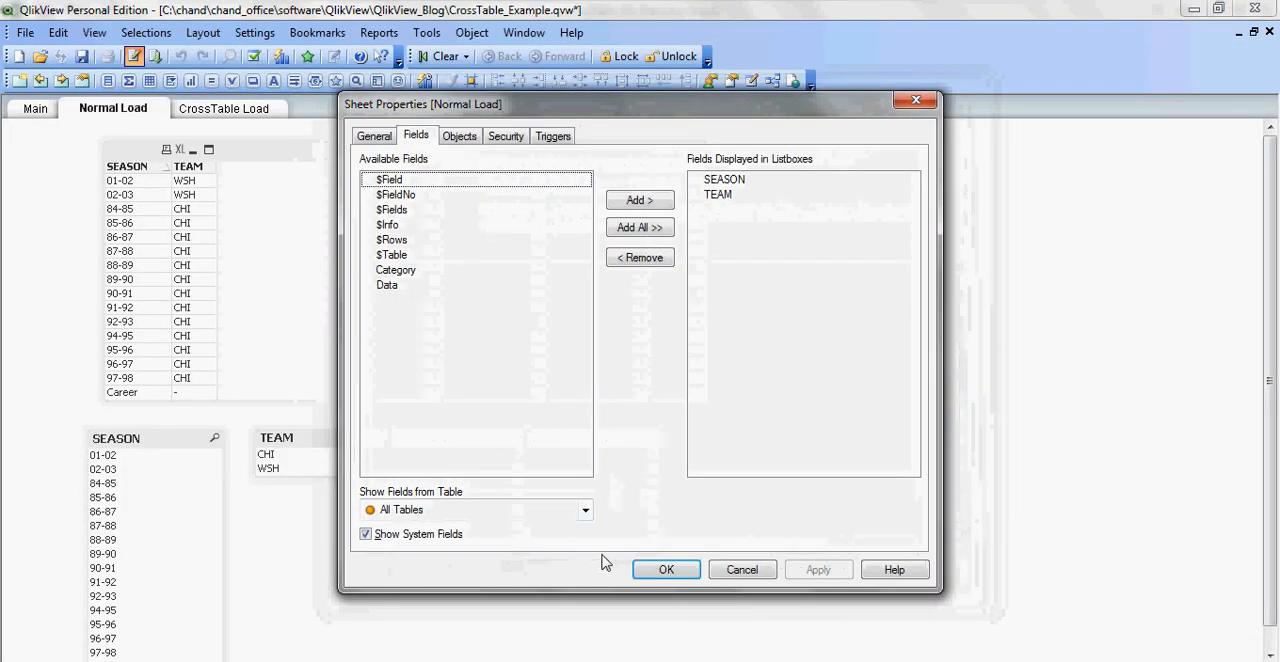
Step: Dismiss the Normal Load sheet's properties without changes and view the table on the CrossTable Load sheet
{"action": "left_click", "coordinate": [738, 569]}
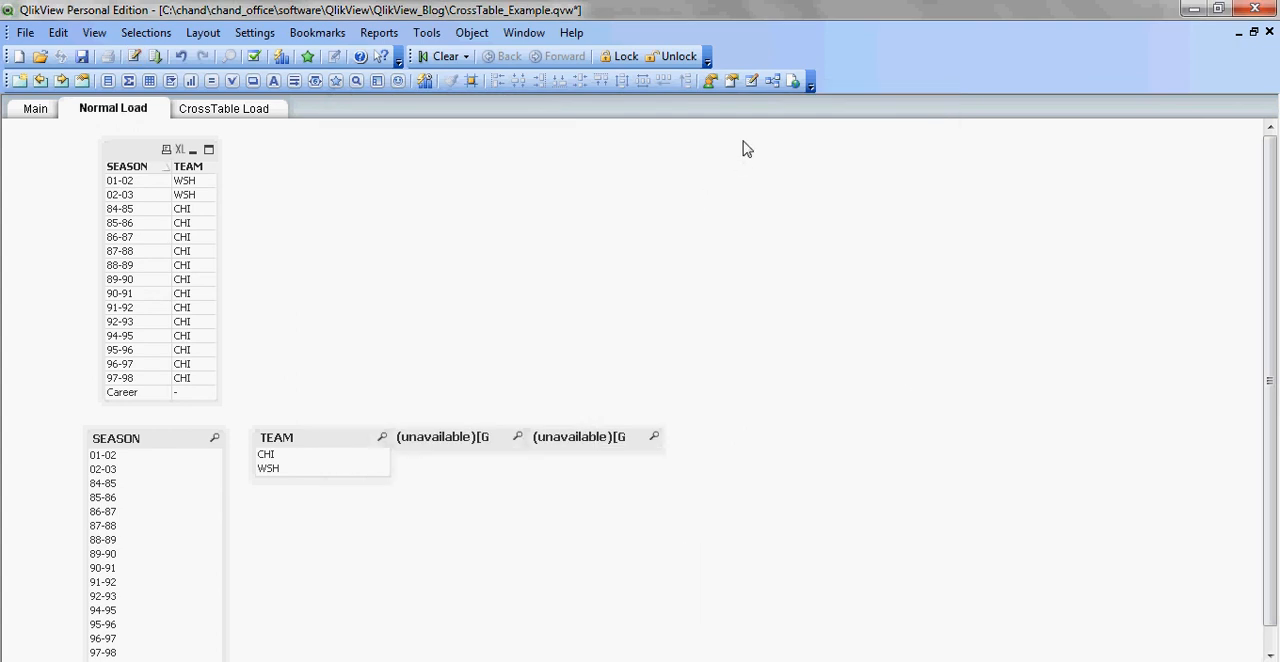
{"action": "left_click", "coordinate": [261, 116]}
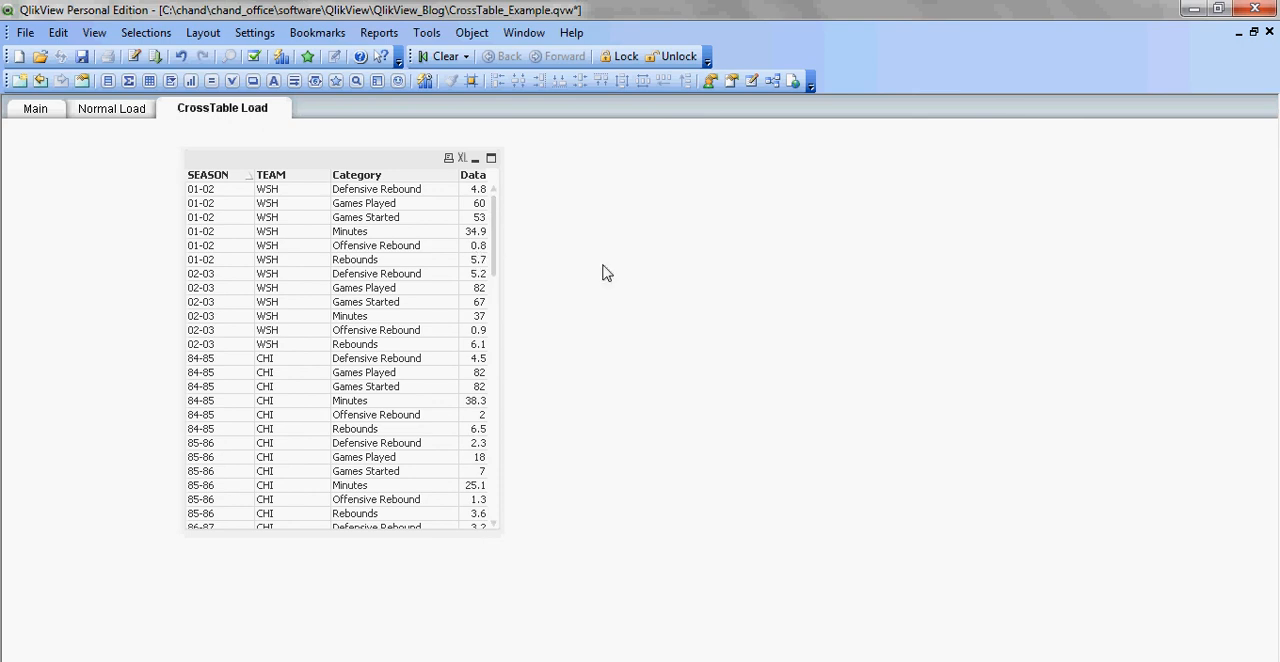
Step: Inspect the Mj_Stats table structure in the Table Viewer and compare it with the source columns of CrossTable_MJ_Stats.xlsx in Excel
{"action": "left_click", "coordinate": [772, 84]}
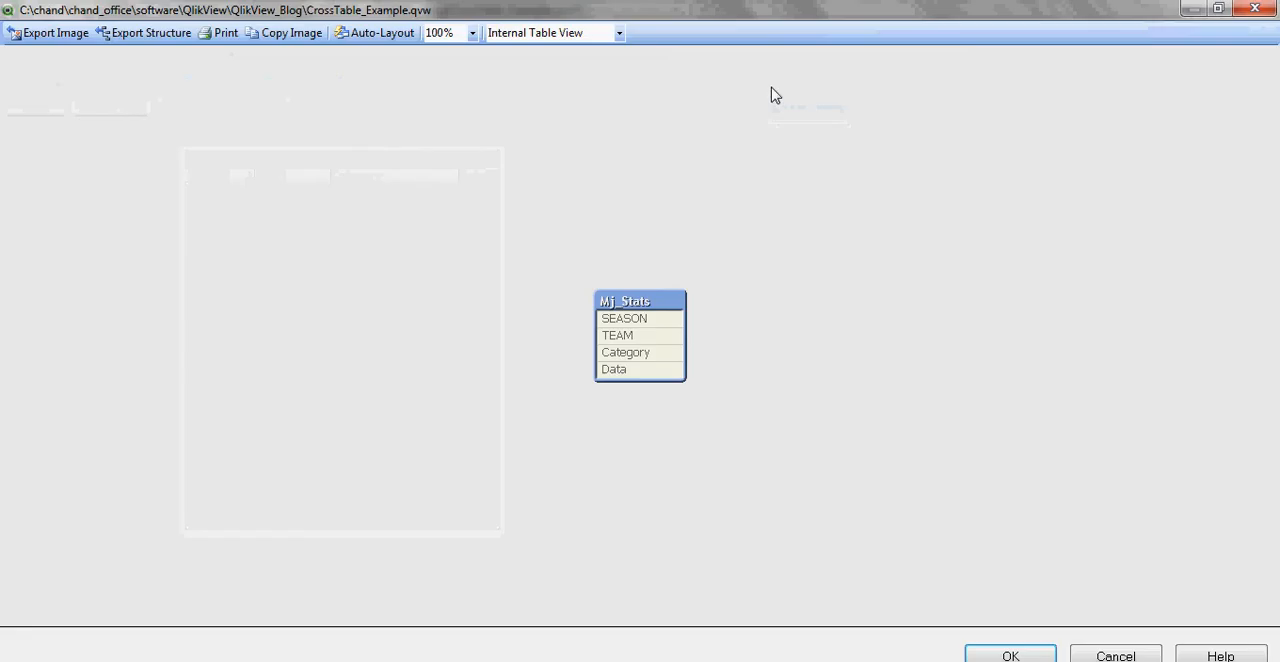
{"action": "left_click_drag", "start_coordinate": [654, 300], "coordinate": [403, 183]}
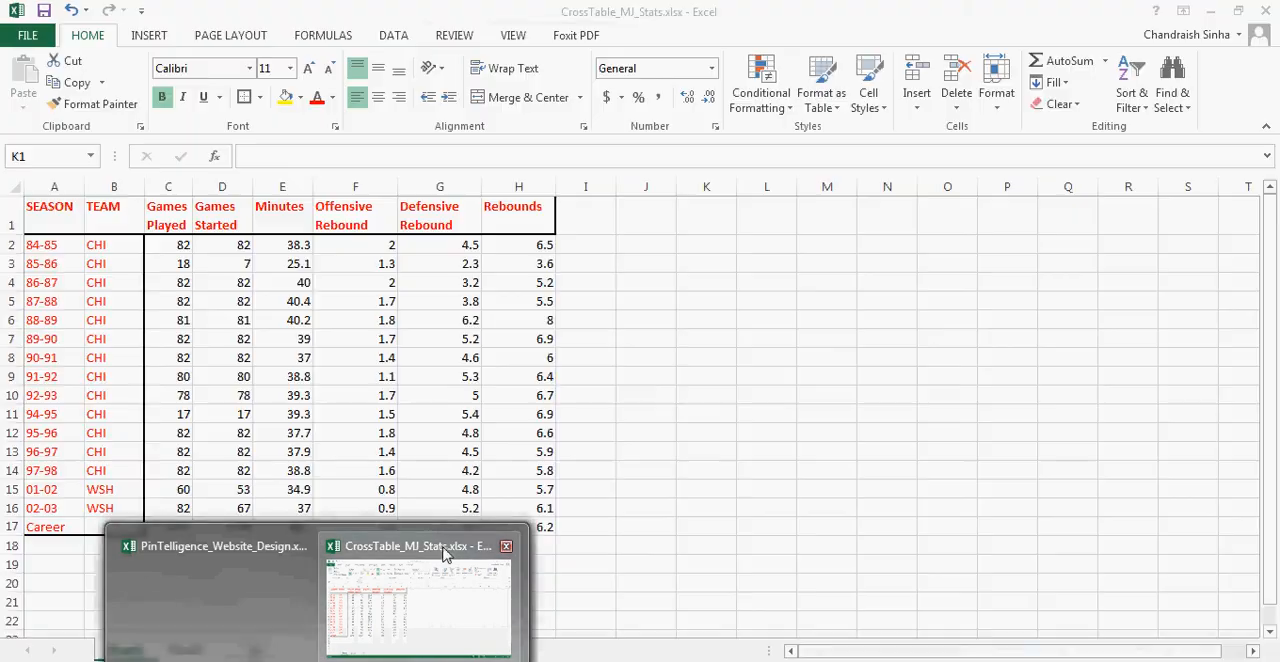
{"action": "left_click", "coordinate": [420, 580]}
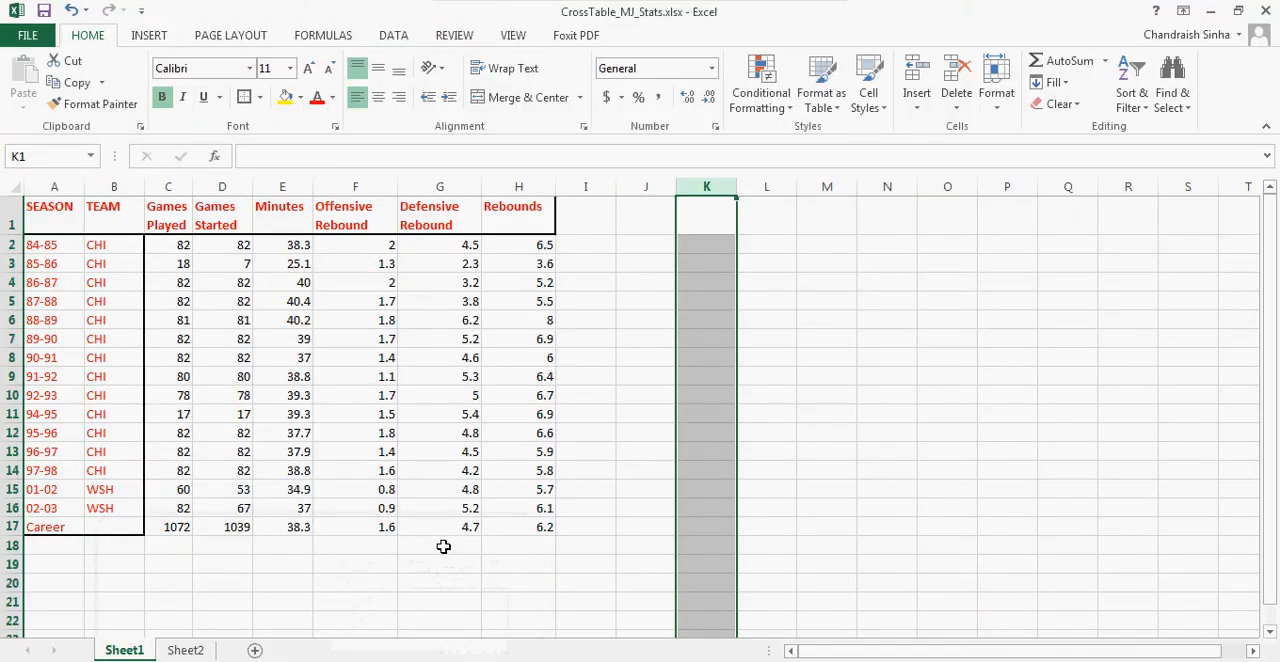
{"action": "left_click", "coordinate": [1210, 10]}
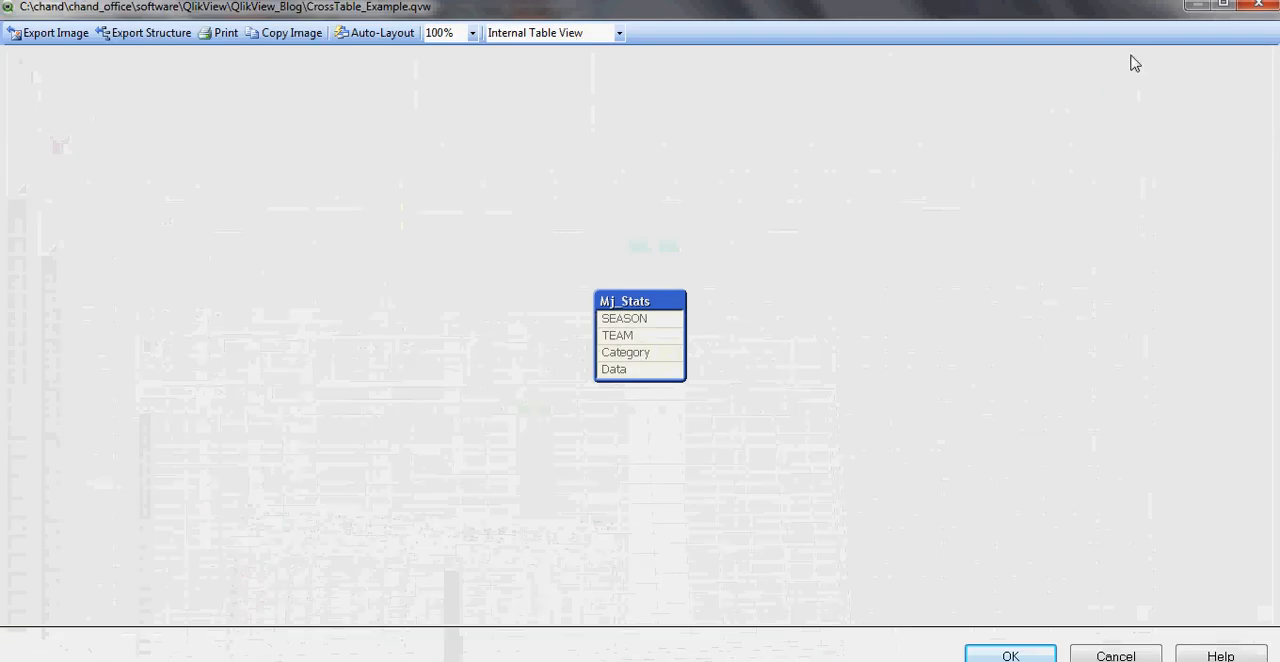